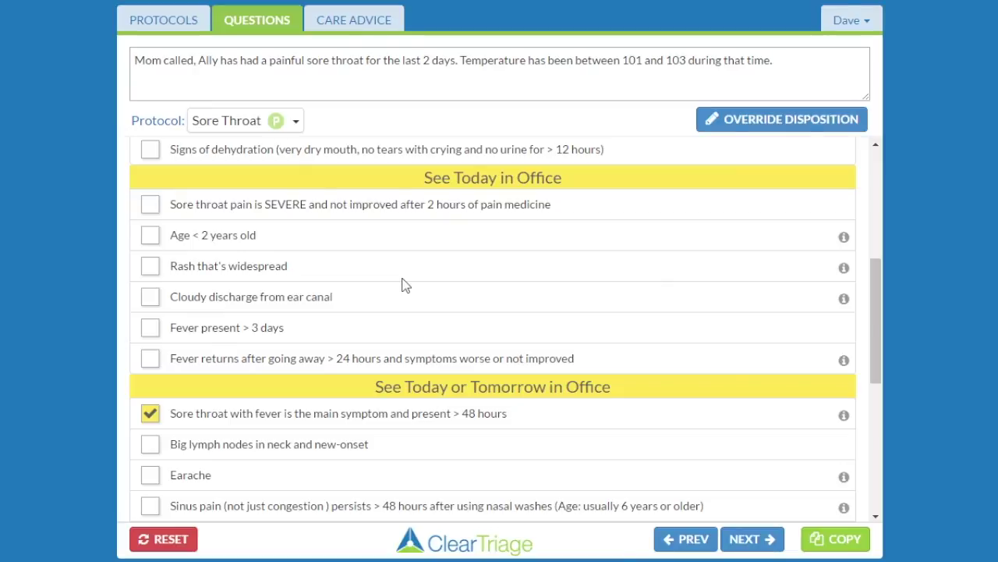
- Go to the Sore Throat care advice and copy the finished call notes
left_click(353, 26)
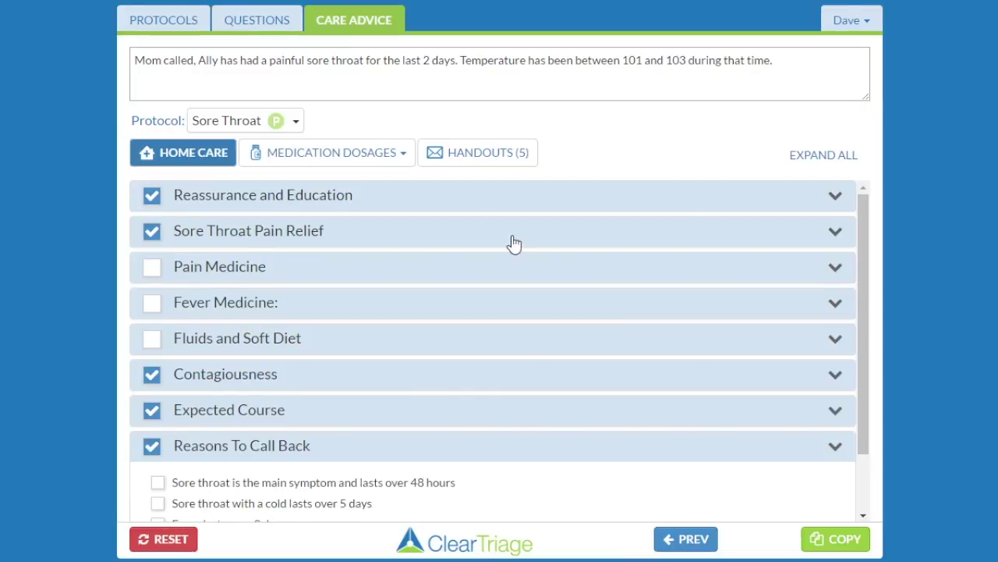
left_click(833, 543)
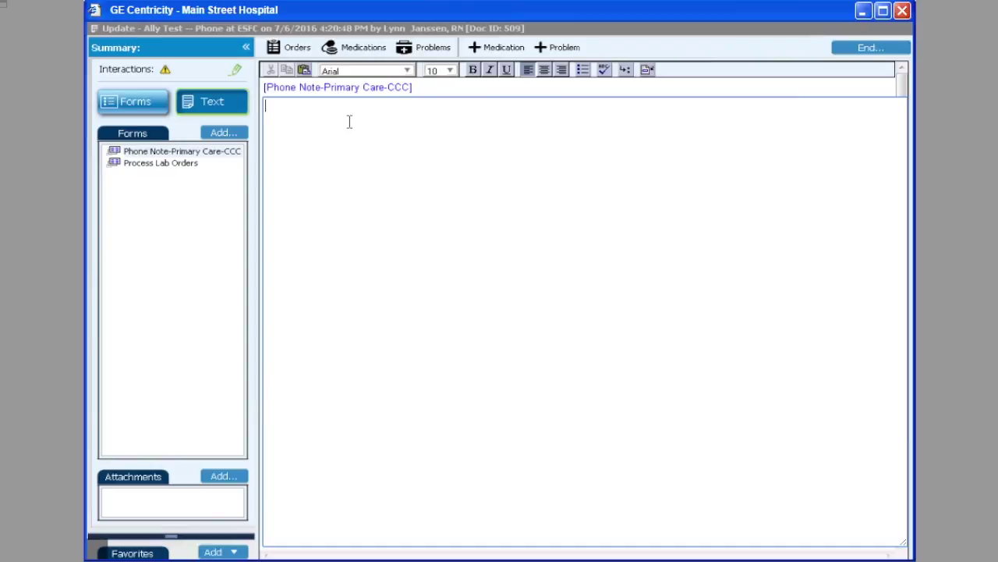
- Paste the call notes into the GE Centricity phone note, then expand ClearTriage's Reassurance and Education advice
right_click(349, 122)
left_click(404, 226)
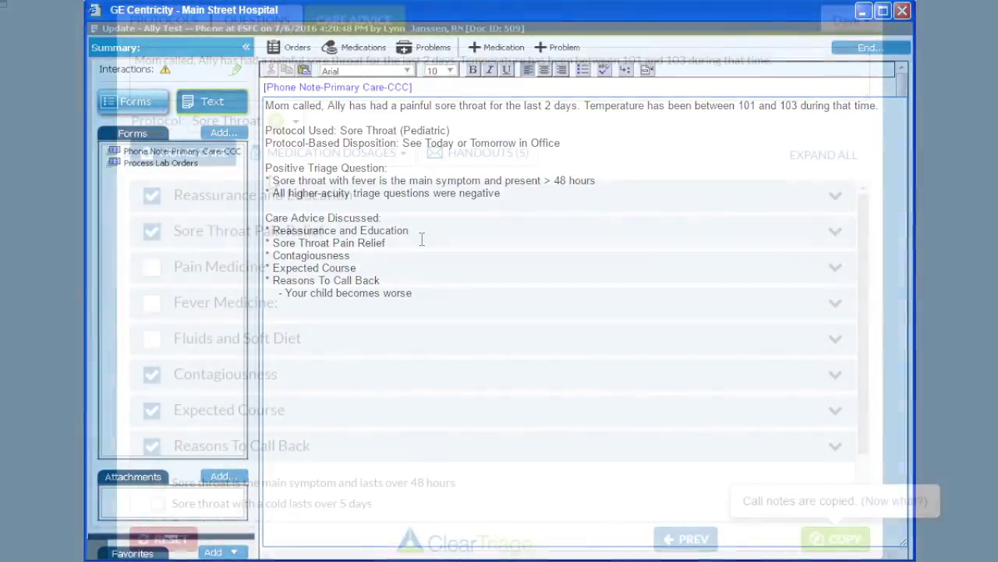
left_click(271, 196)
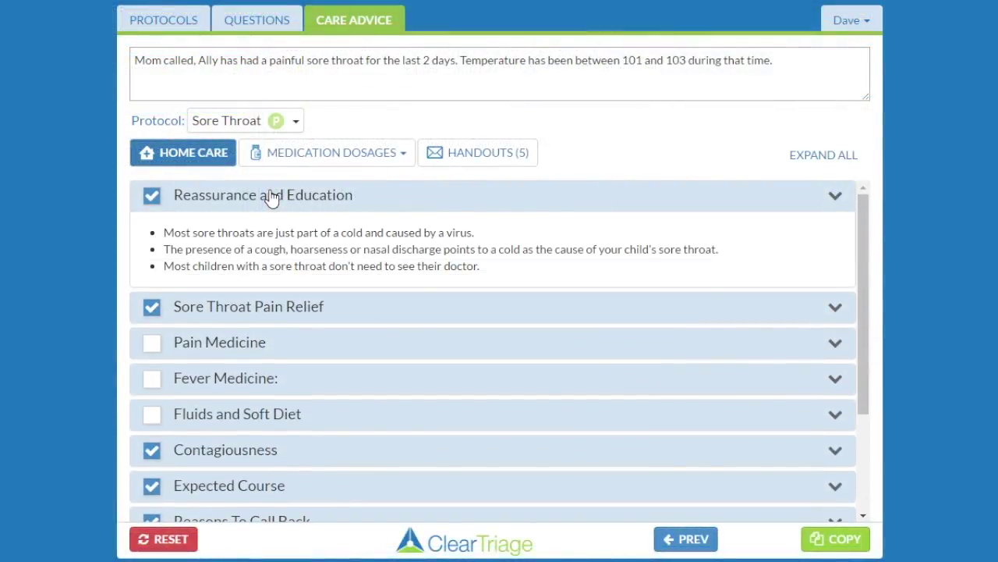
- Expand the Sore Throat Pain Relief advice text and bring up the user account menu
left_click(266, 312)
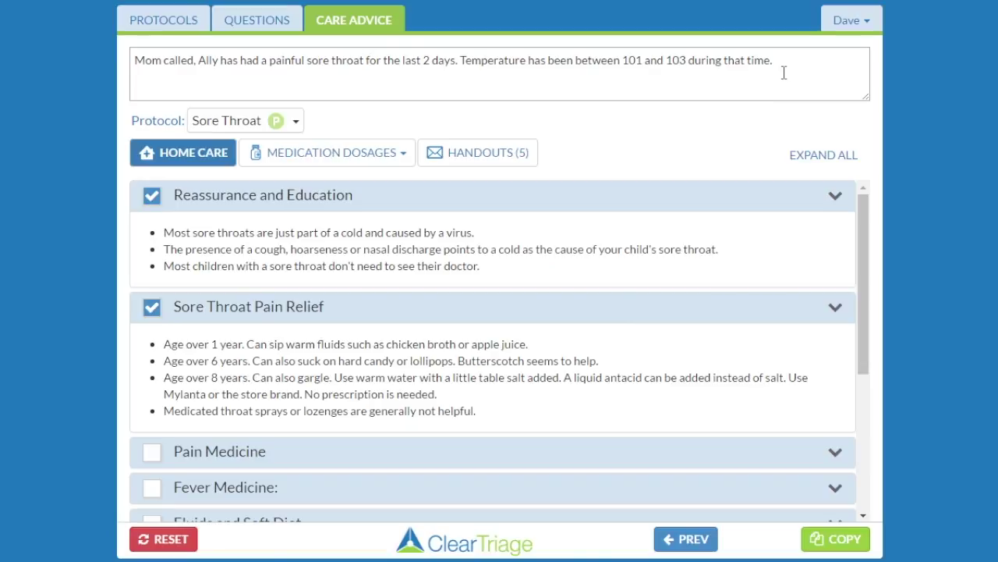
left_click(860, 28)
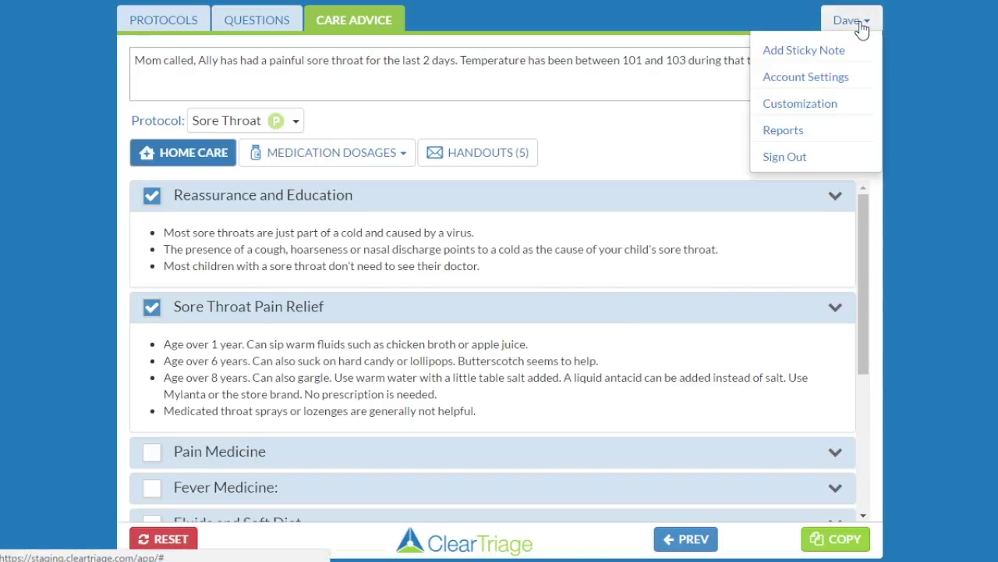
- Open Account Settings, confirm leaving the call page, and sign in with the administrator e-mail and password
left_click(842, 77)
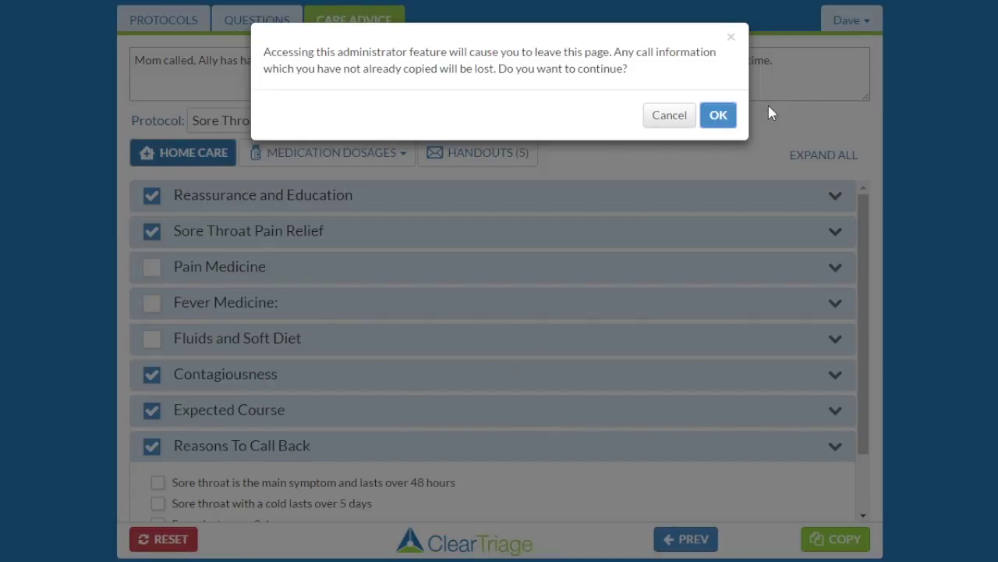
left_click(719, 115)
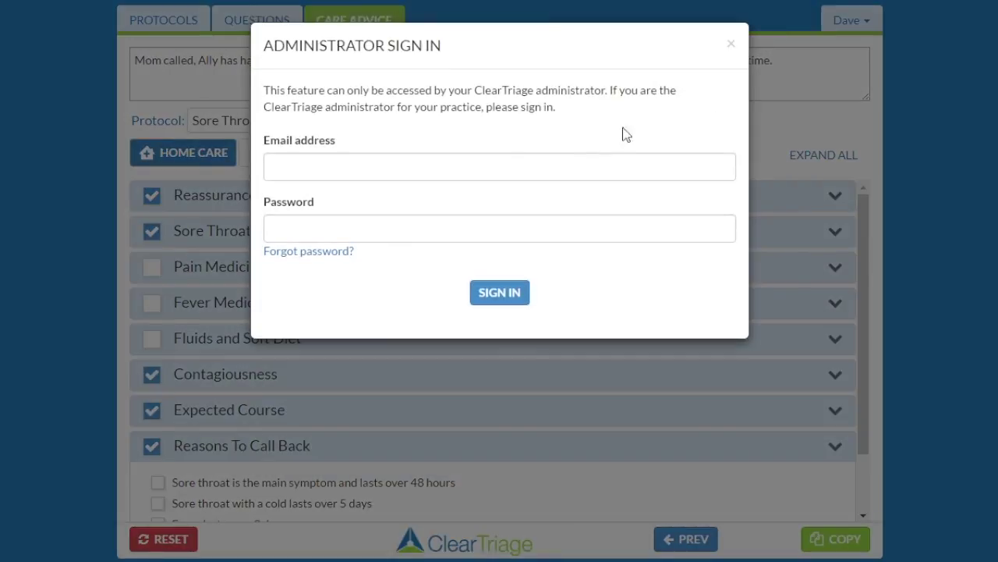
left_click(493, 166)
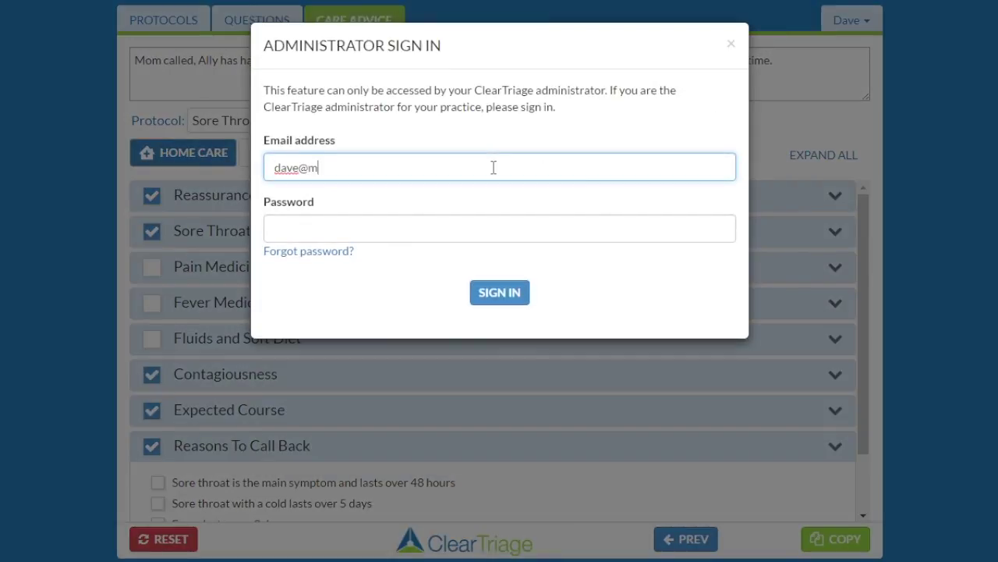
key("Tab")
type("•••••••••")
left_click(497, 294)
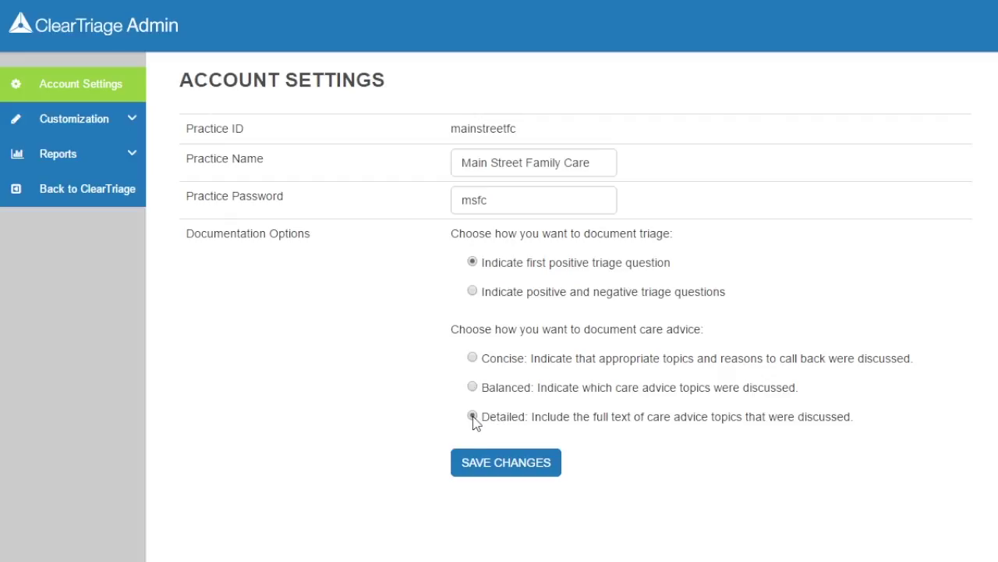
- Save the Detailed care advice documentation setting and dismiss the saved confirmation
left_click(503, 467)
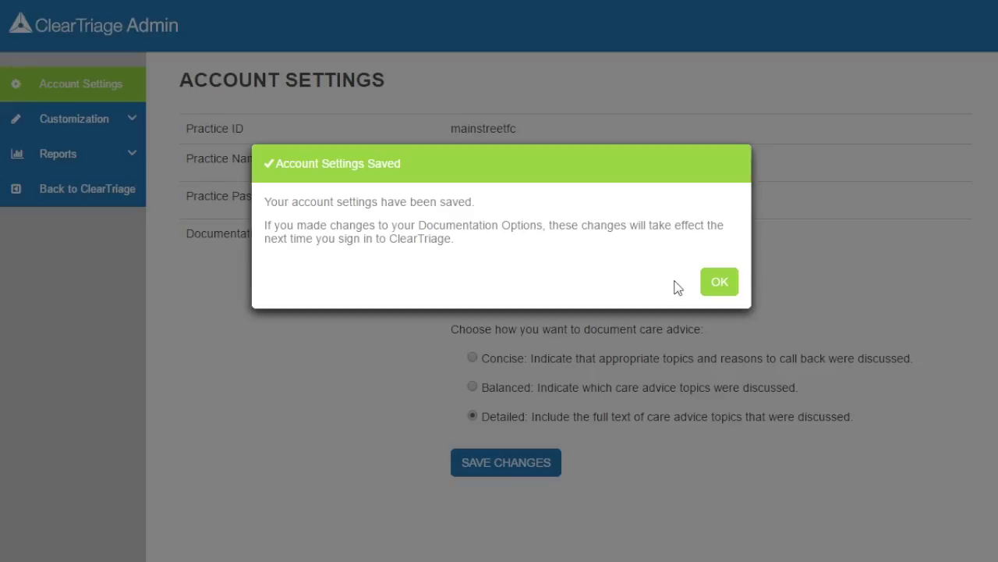
left_click(718, 284)
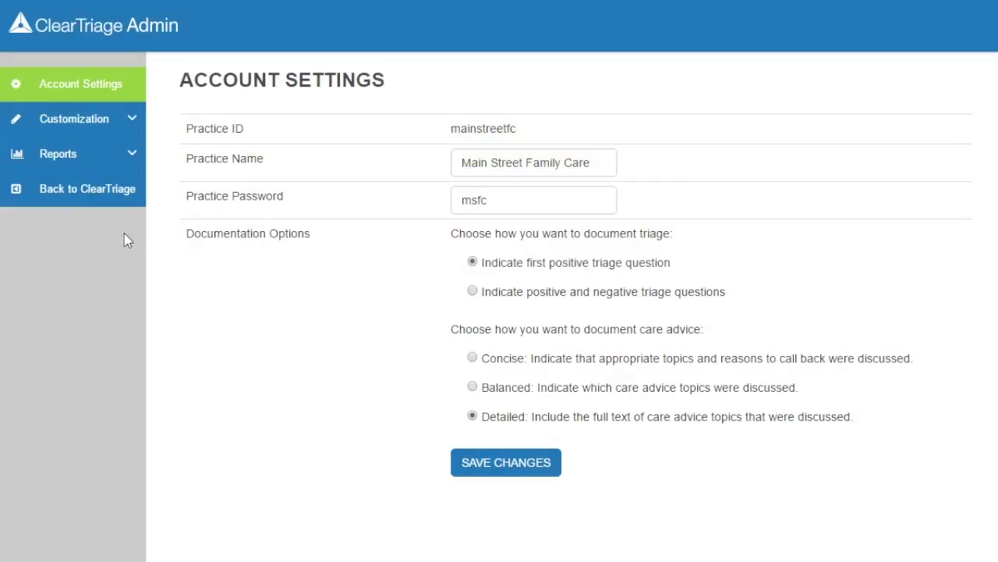
- Sign out and back in with the practice password, then note mom called about a painful sore throat
left_click(85, 193)
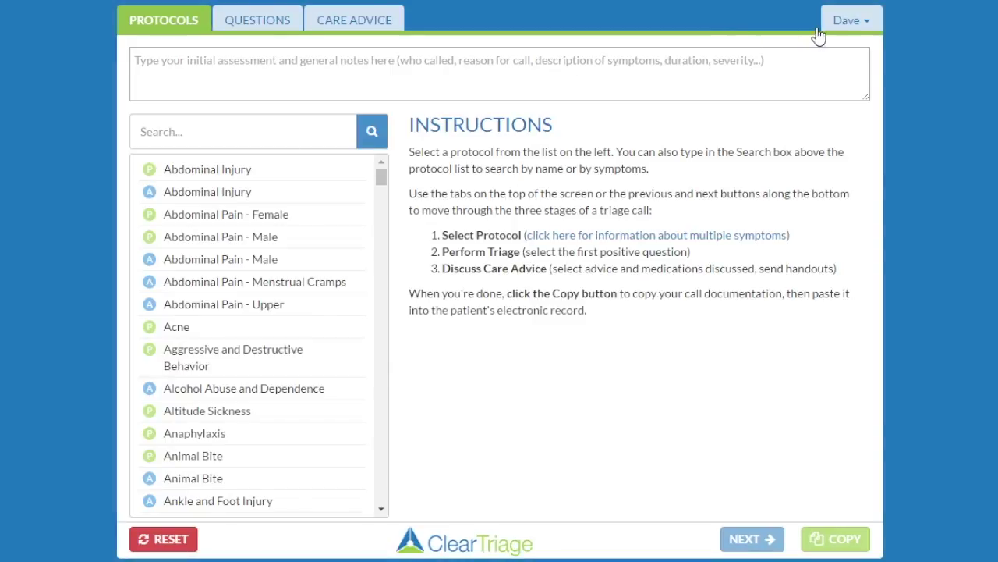
left_click(842, 25)
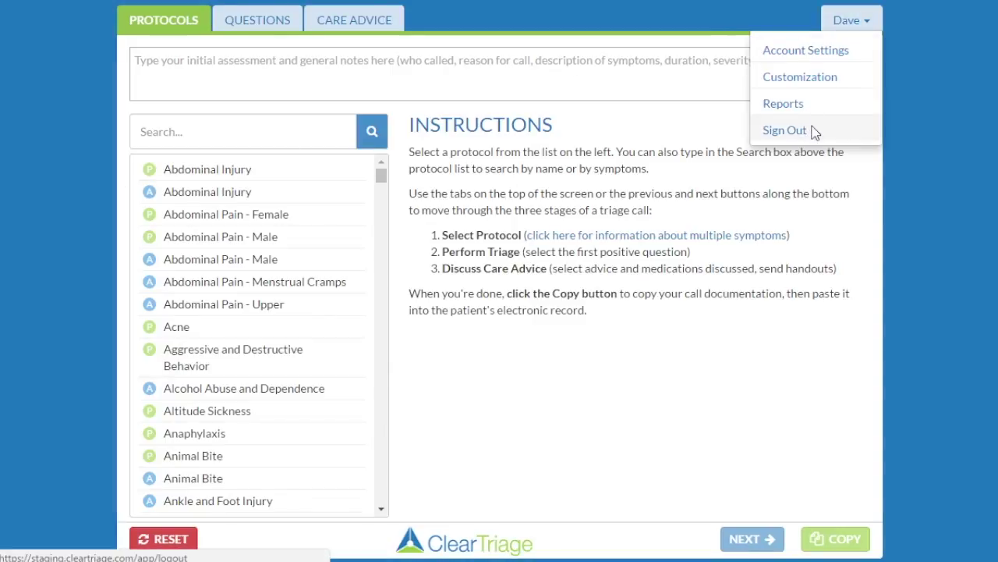
left_click(819, 127)
left_click(513, 204)
type("****")
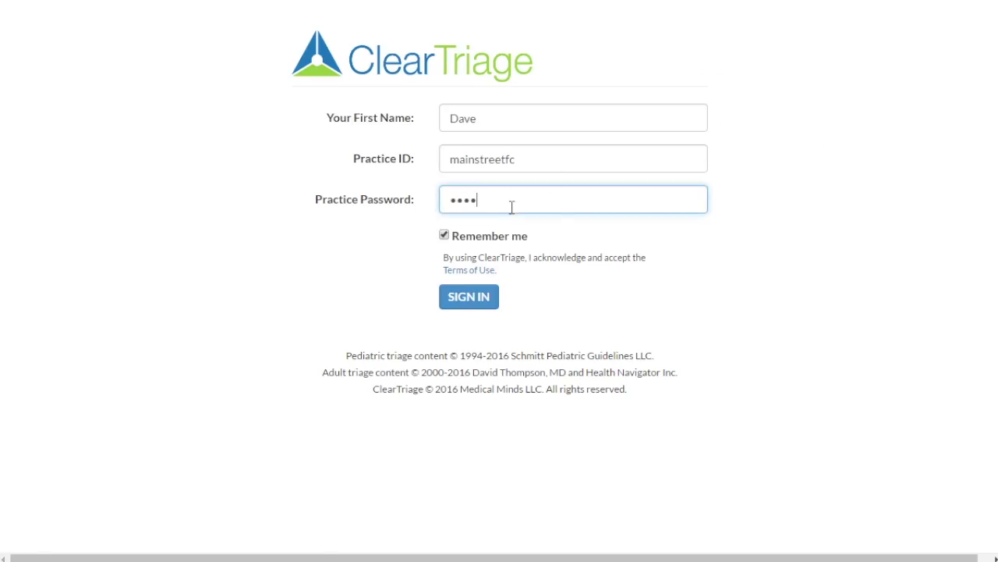
left_click(479, 296)
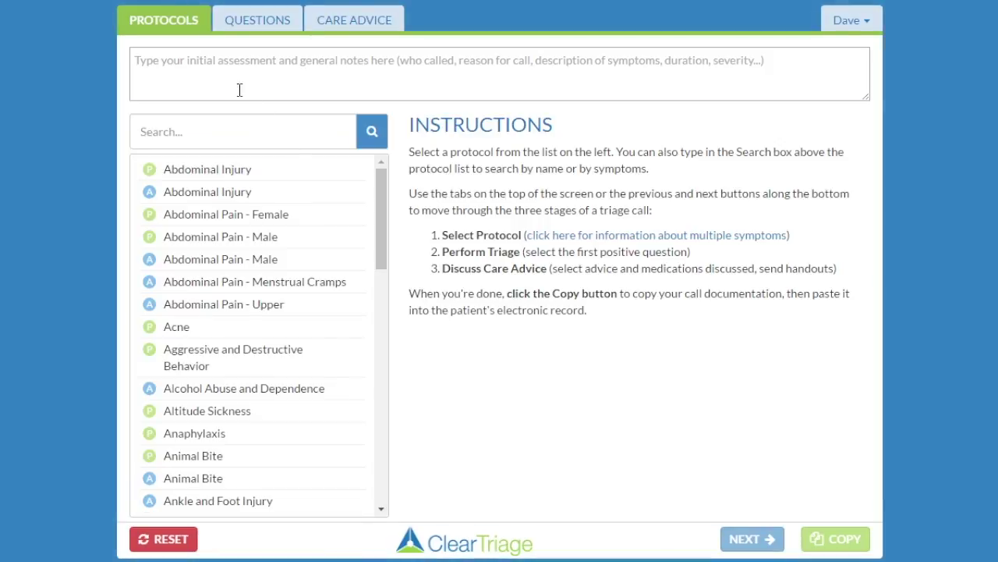
left_click(227, 76)
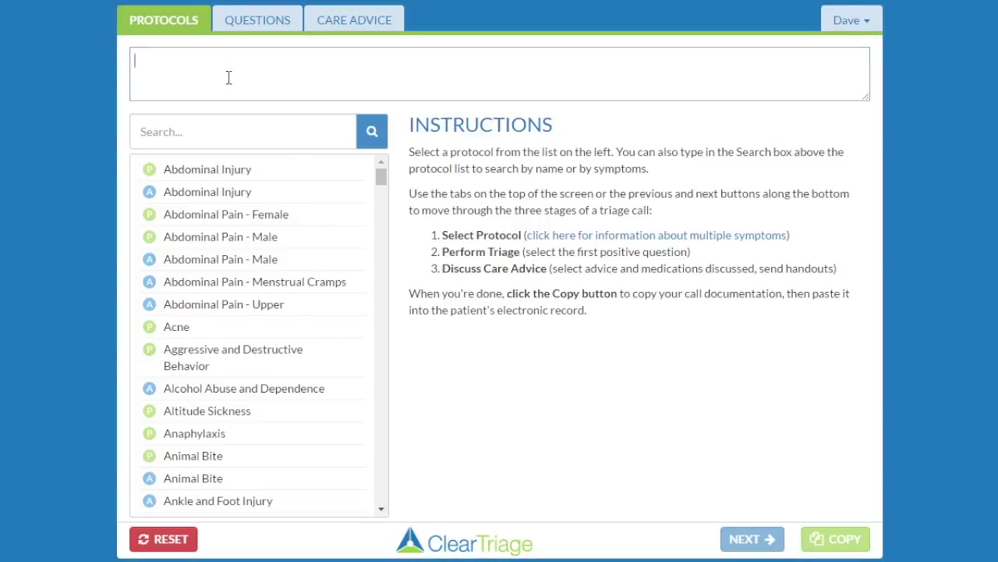
type("Mom called")
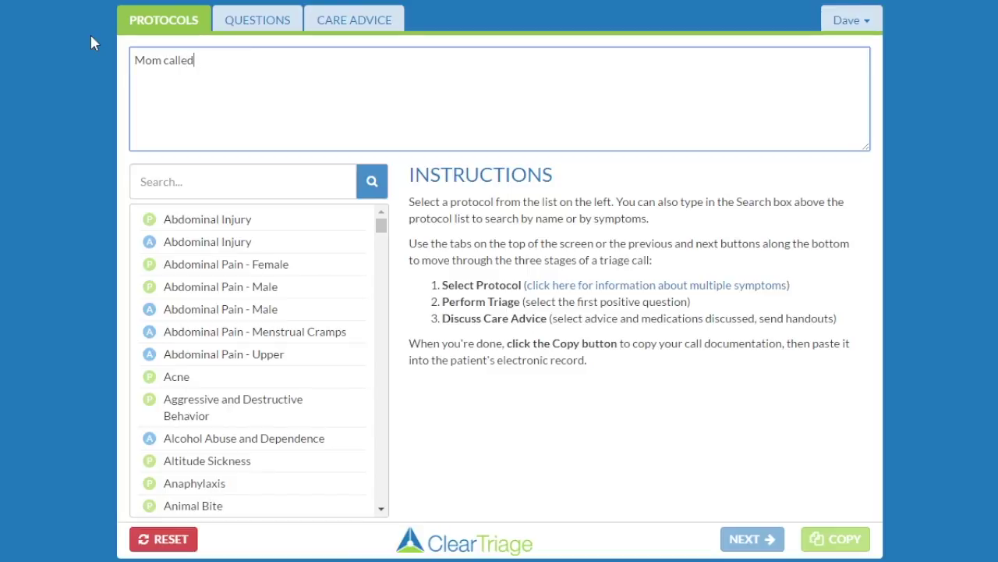
type(", Ally has painful sore thr")
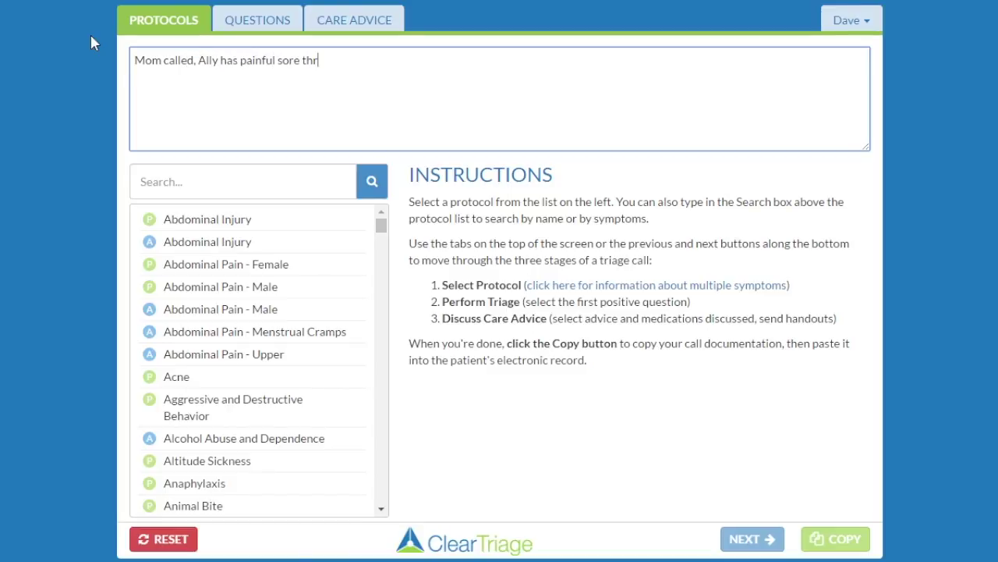
type("oat...")
- Select the Sore Throat (P) protocol via 'sore th' and mark fever over 48 hours positive
left_click(208, 181)
type("sore th")
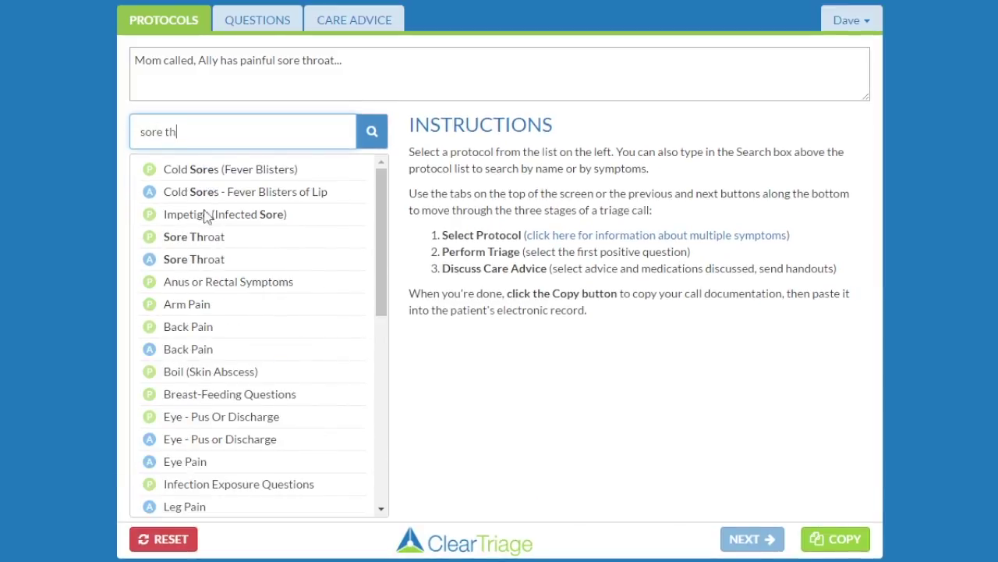
left_click(211, 241)
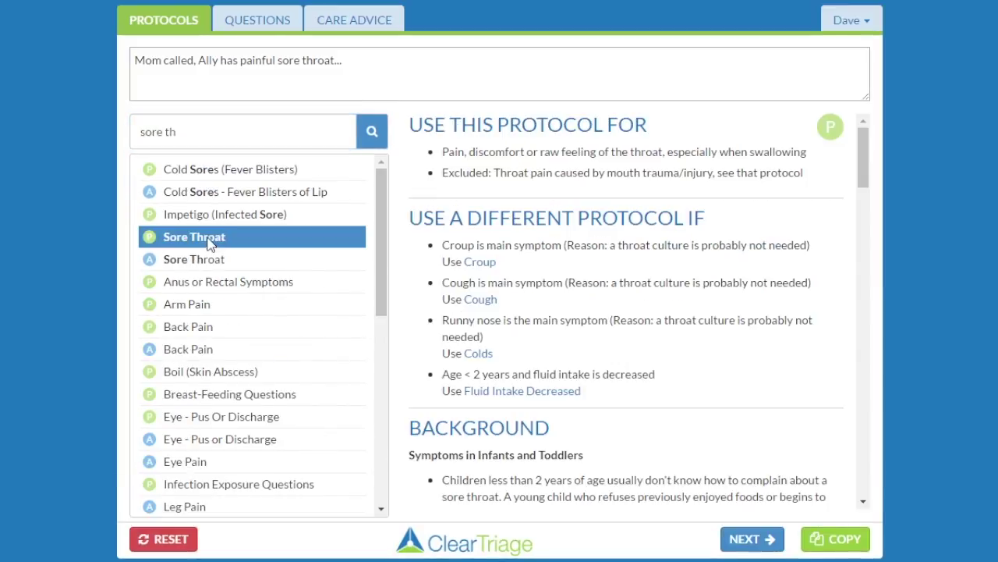
left_click(257, 24)
scroll(355, 222, "down", 3)
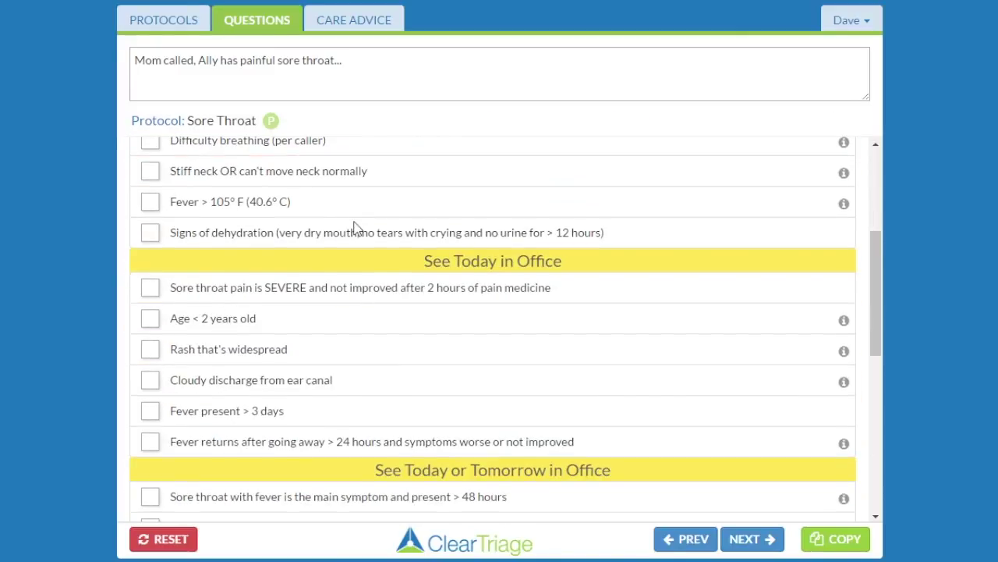
left_click(150, 498)
- Mark the cold-and-virus, no-visit-needed, Age over 6 years and 'Your child becomes worse' items, then copy the notes
left_click(351, 23)
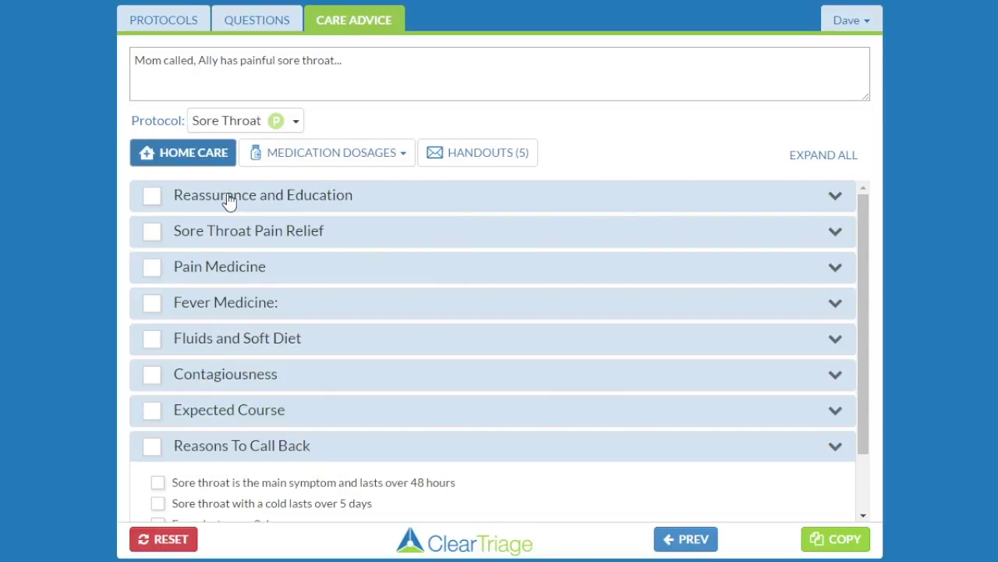
left_click(229, 200)
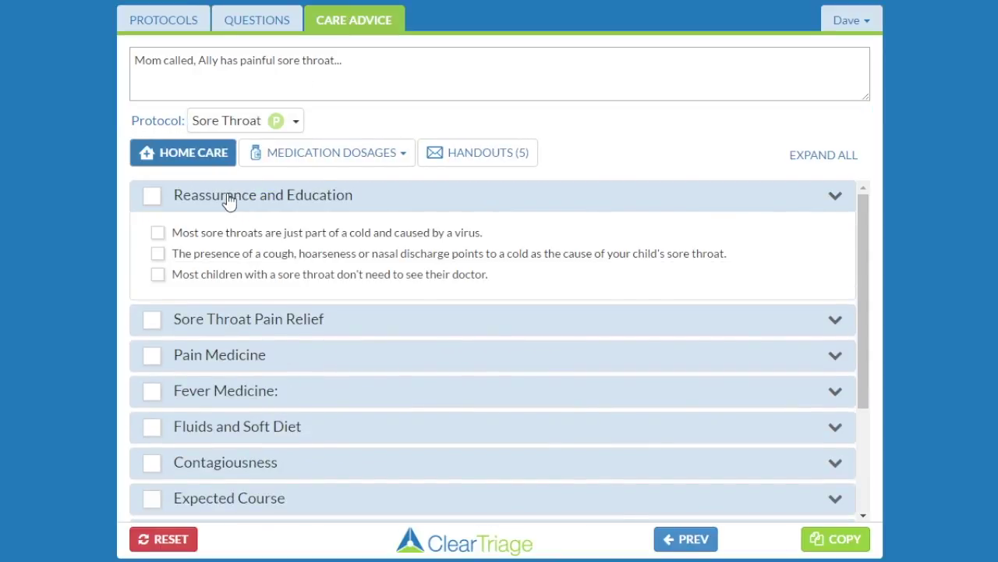
left_click(159, 235)
left_click(158, 276)
left_click(181, 331)
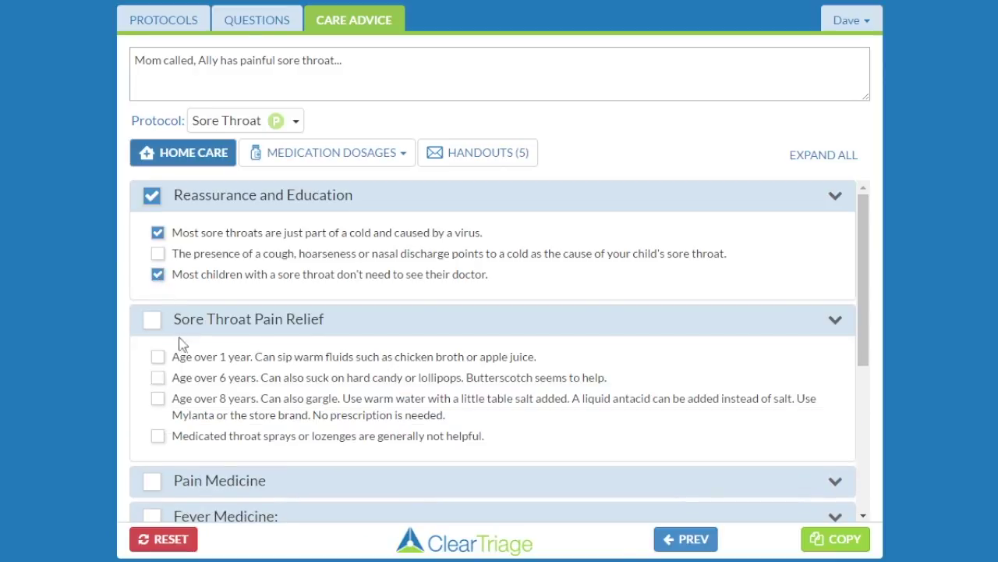
left_click(157, 378)
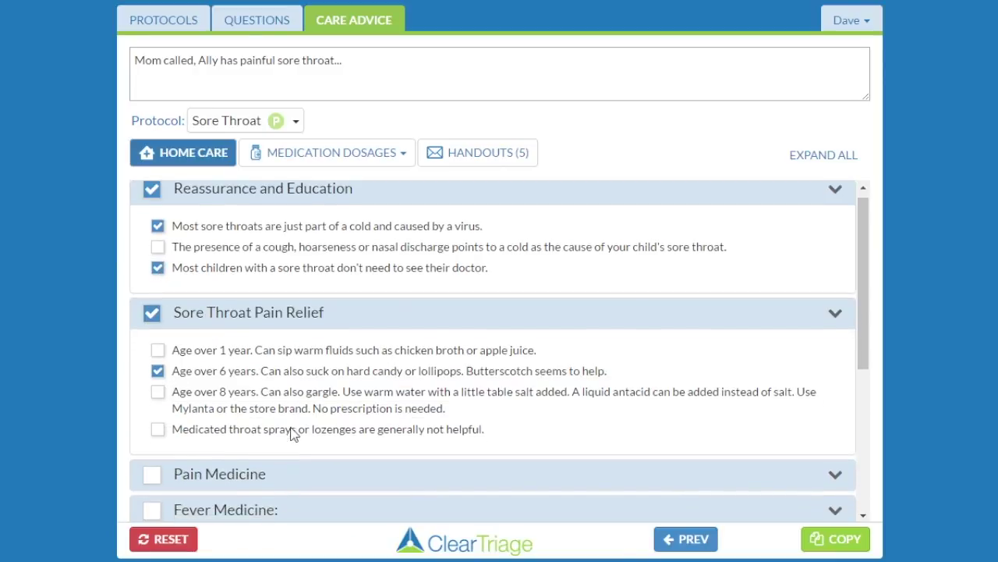
scroll(312, 433, "down", 4)
left_click(202, 472)
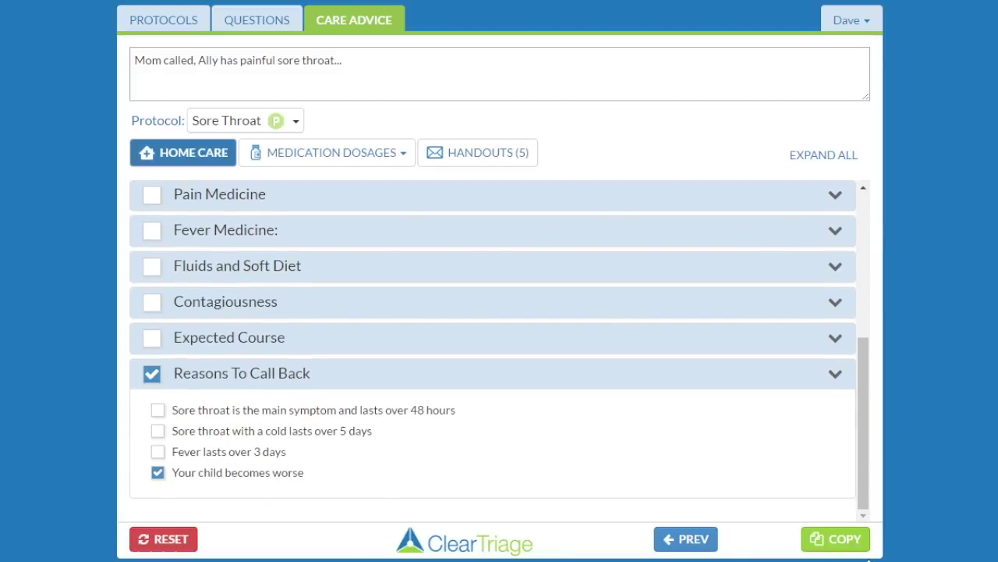
left_click(849, 546)
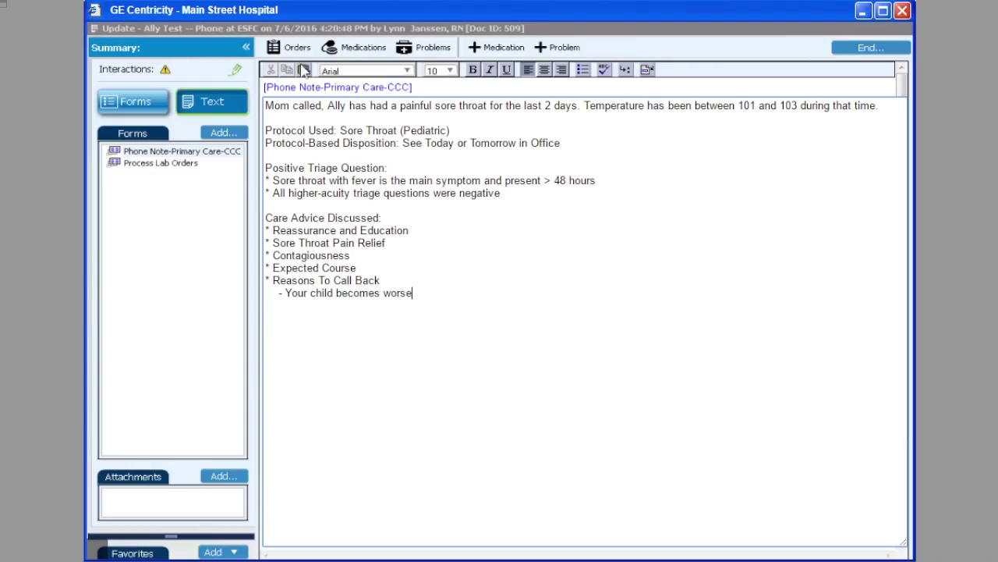
- Clear the phone note's old text and paste in the new detailed call notes
left_click_drag(412, 293, 265, 94)
type("T")
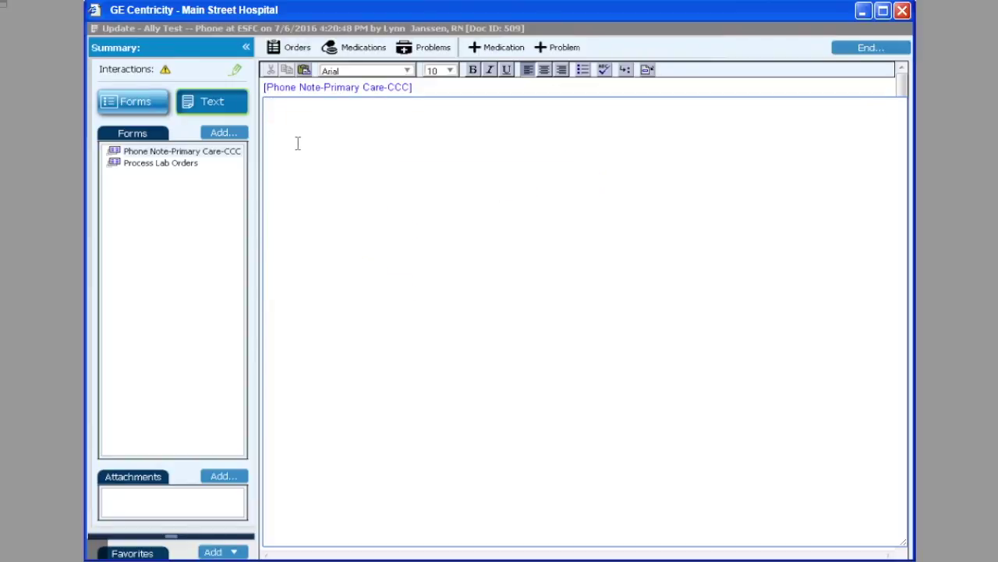
right_click(302, 147)
left_click(346, 249)
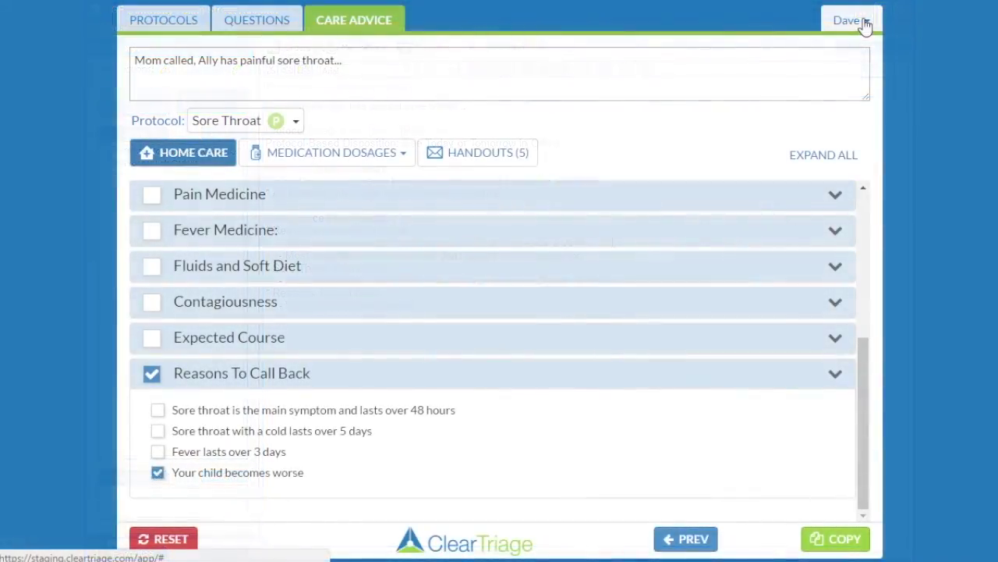
- Open Account Settings, confirm leaving the call page, and enter the administrator e-mail at the sign-in prompt
left_click(865, 26)
left_click(840, 75)
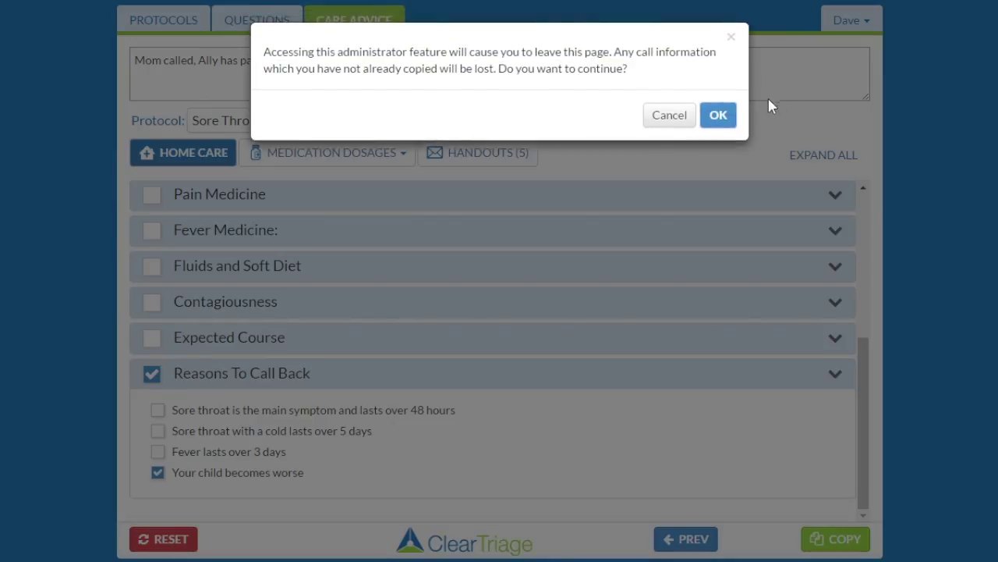
left_click(717, 115)
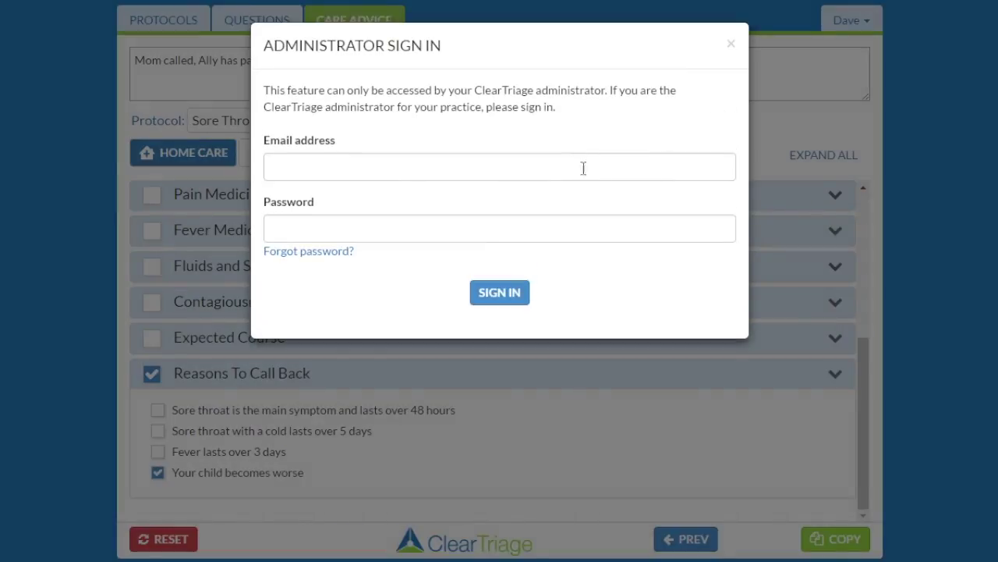
left_click(582, 167)
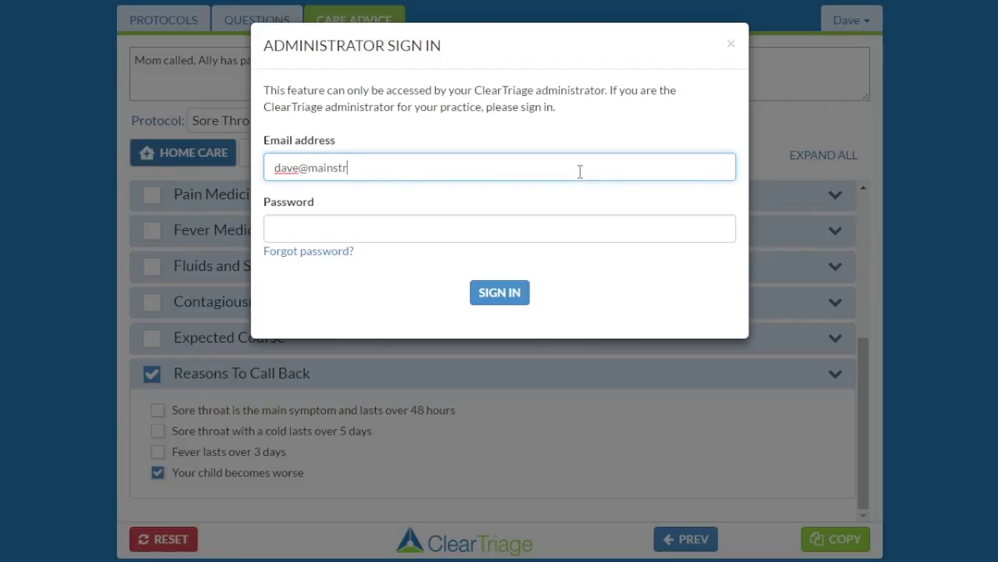
key("Tab")
- Finish the admin sign-in, save care advice documentation as Concise, and return to the triage screen
type("********")
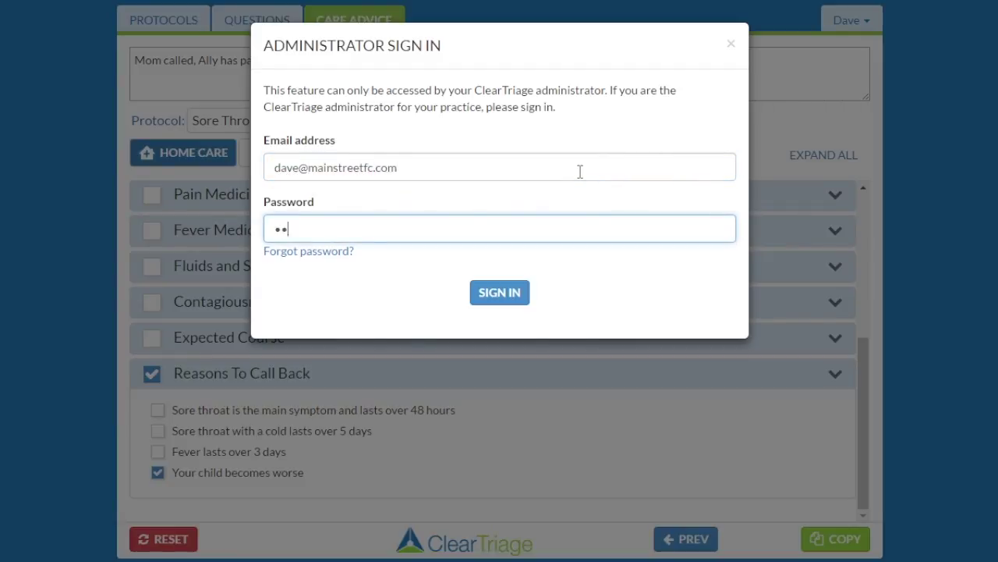
left_click(503, 293)
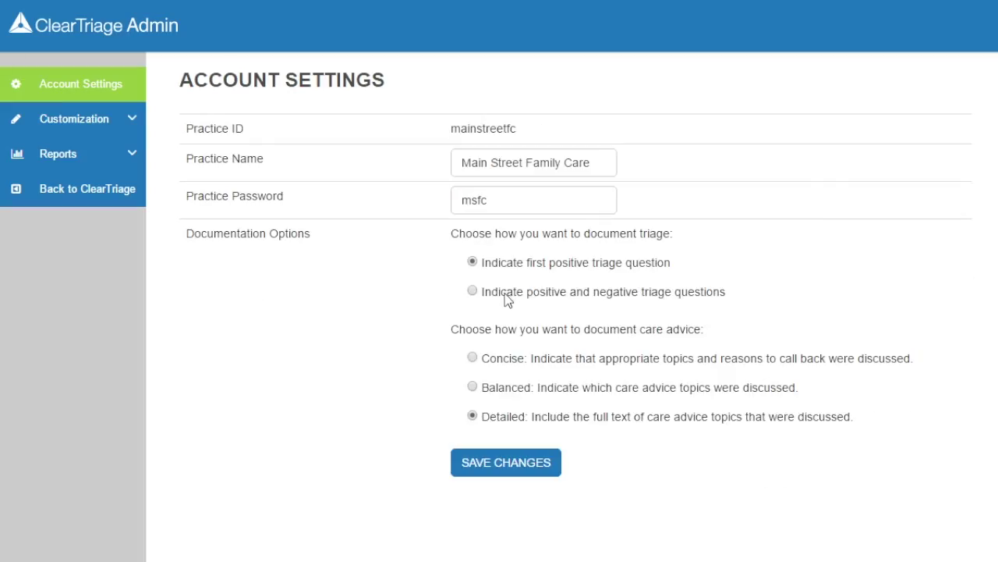
left_click(493, 361)
left_click(488, 461)
left_click(715, 284)
left_click(102, 195)
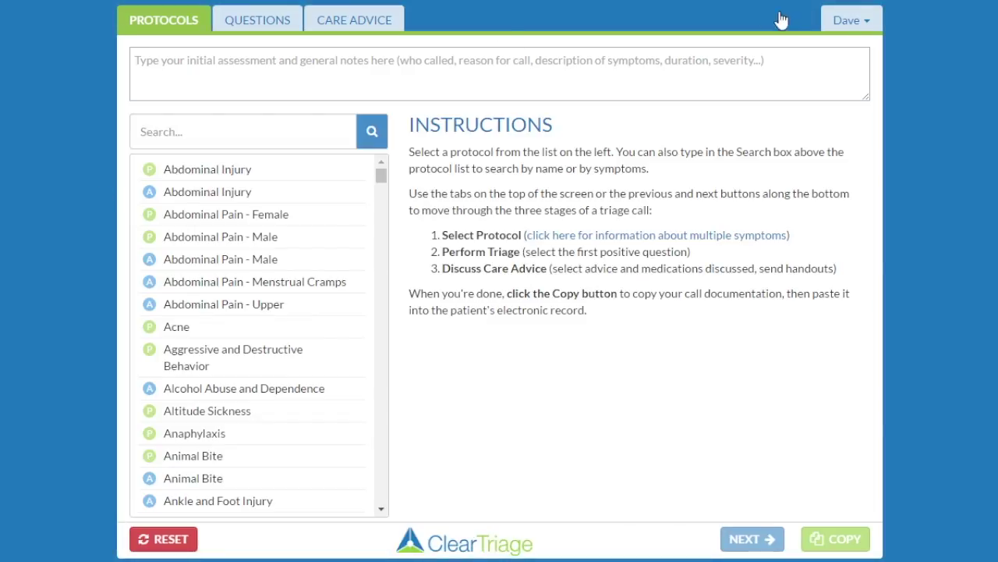
- Sign out of ClearTriage and sign back in with the practice password
left_click(850, 22)
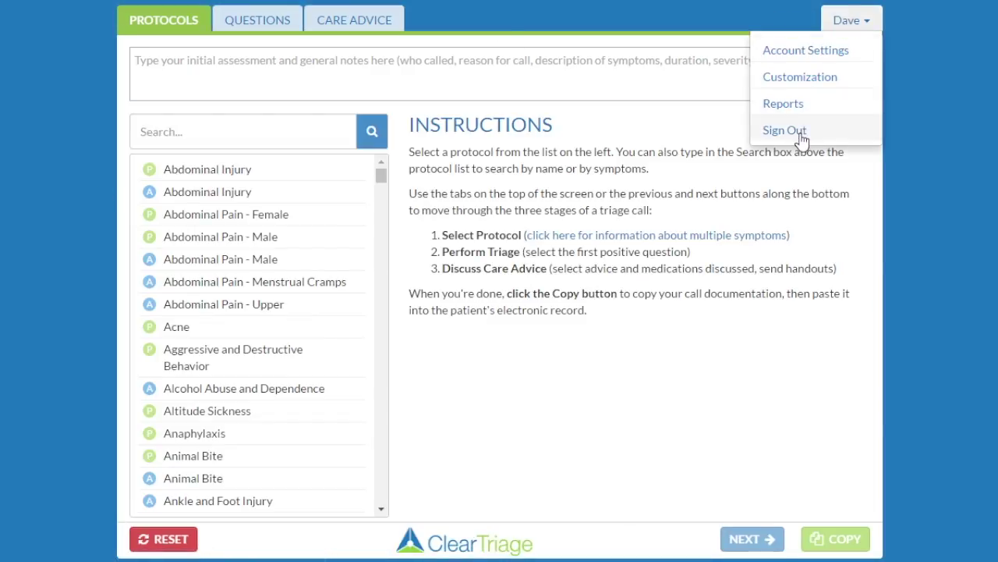
left_click(873, 129)
left_click(582, 196)
type("****")
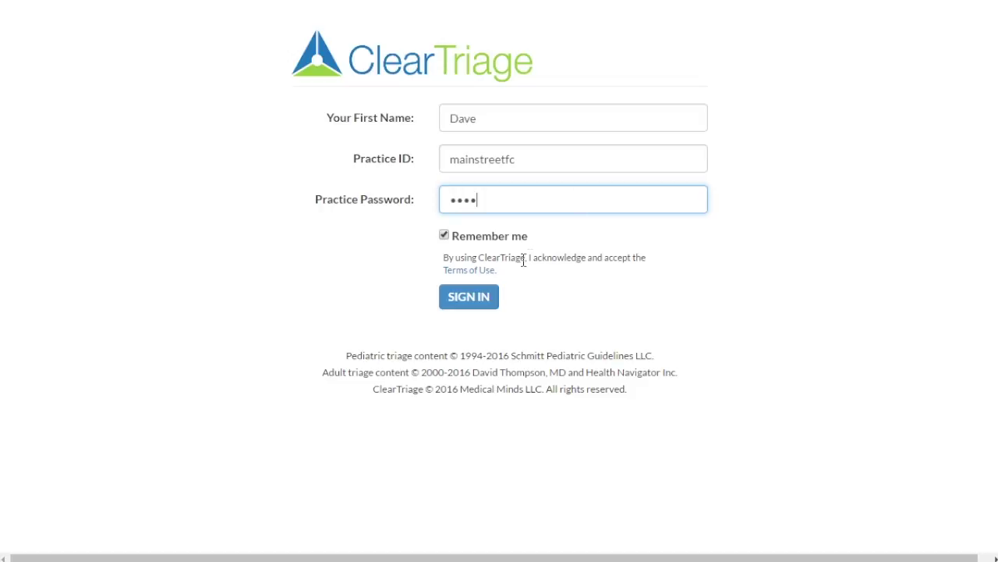
left_click(477, 297)
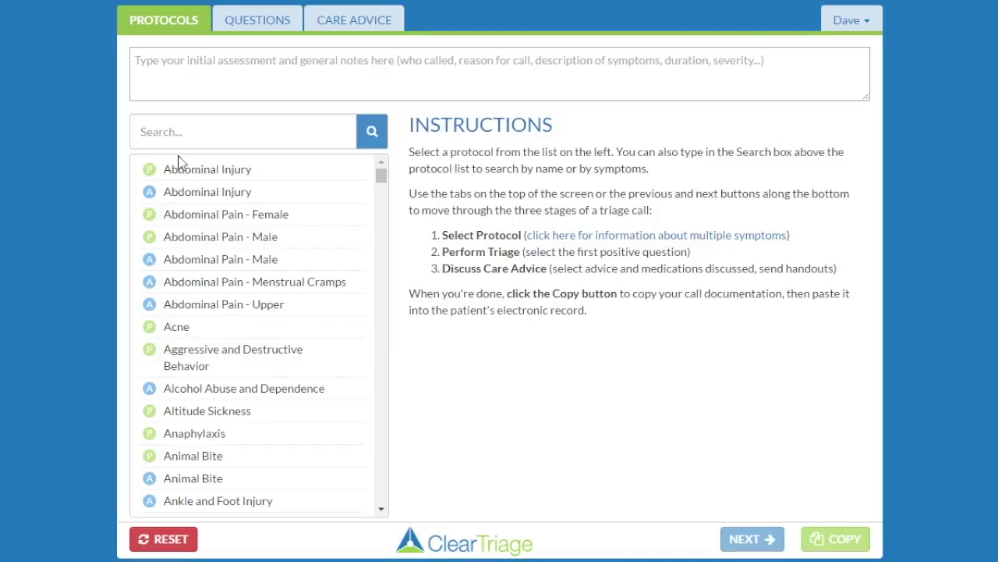
left_click(197, 64)
- Note 'Mom called. Ally has a painful sore throat' and select the pediatric Sore Throat protocol
type("Mom called. Ally h")
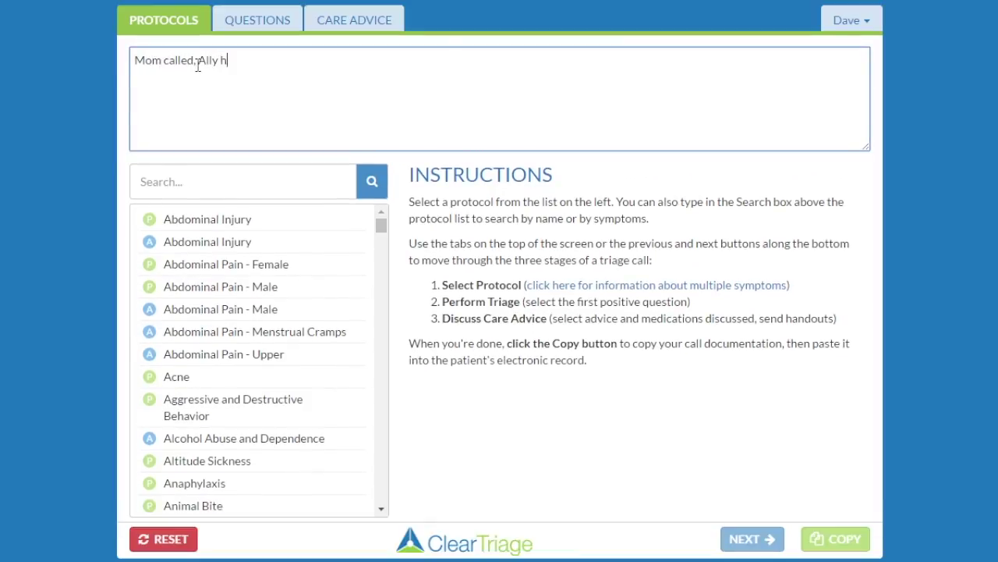
type("as a painful sore th")
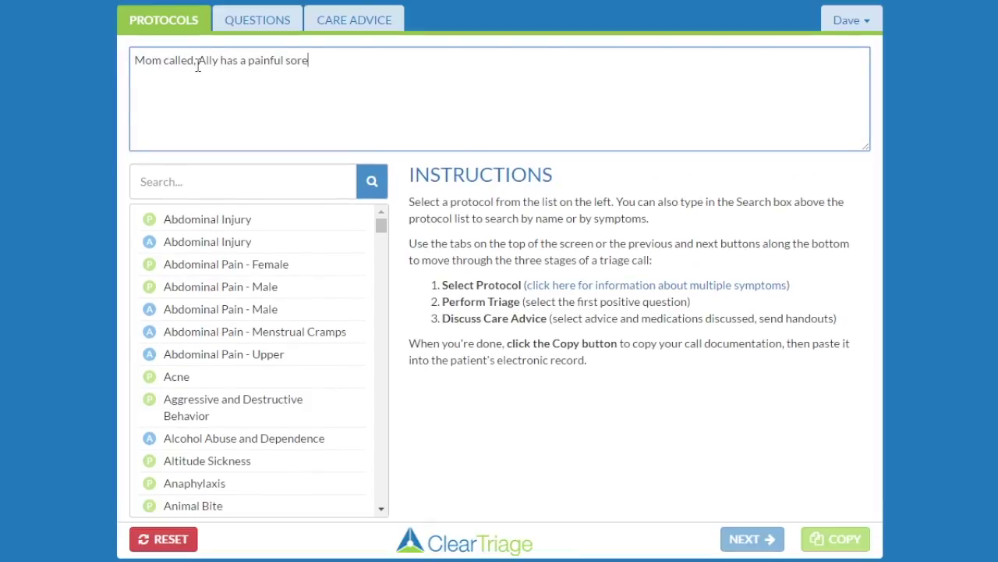
key("BackSpace")
key("BackSpace")
type("throat")
left_click(163, 188)
type("sore thr")
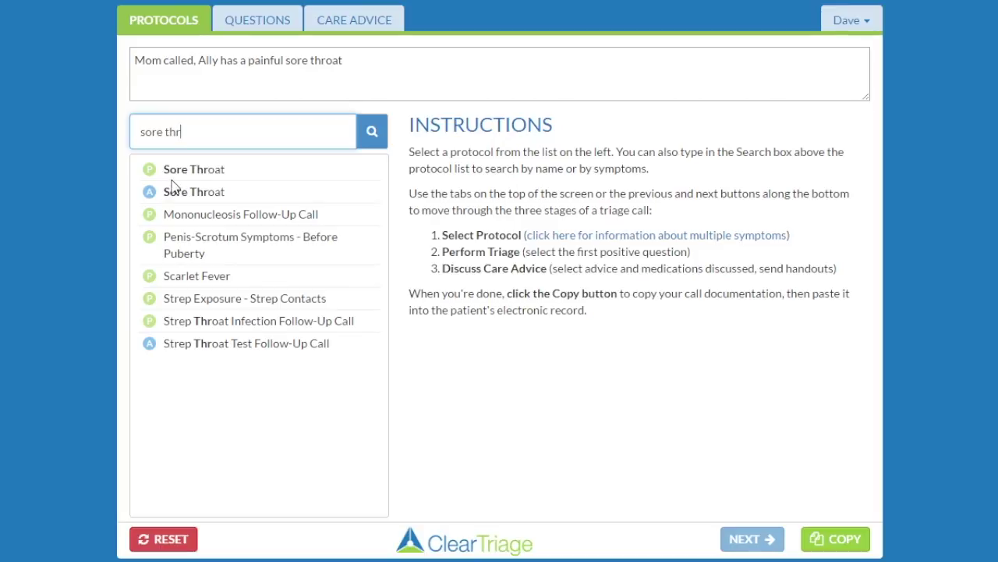
left_click(176, 173)
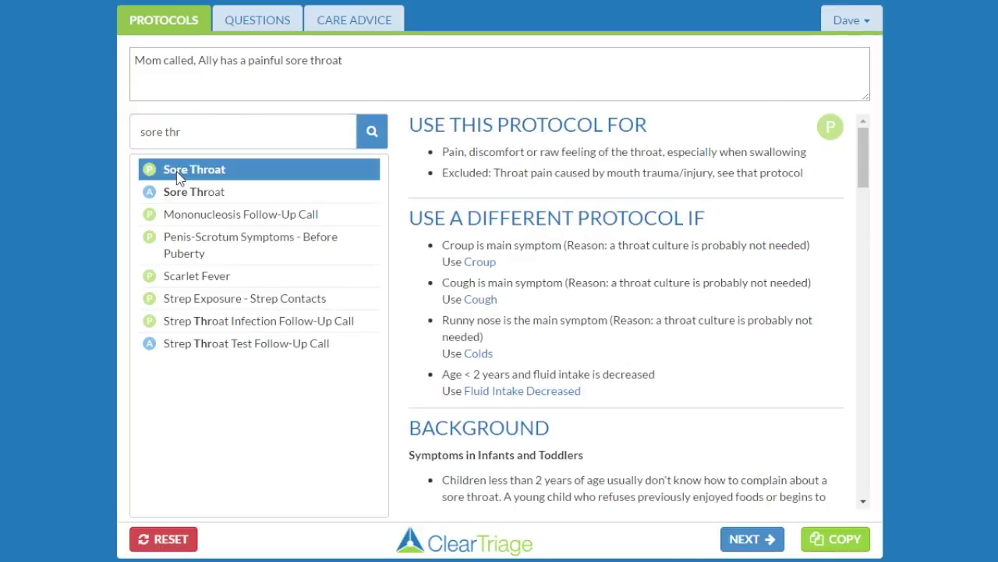
- Mark the 'sore throat with fever over 48 hours' triage question positive
left_click(272, 19)
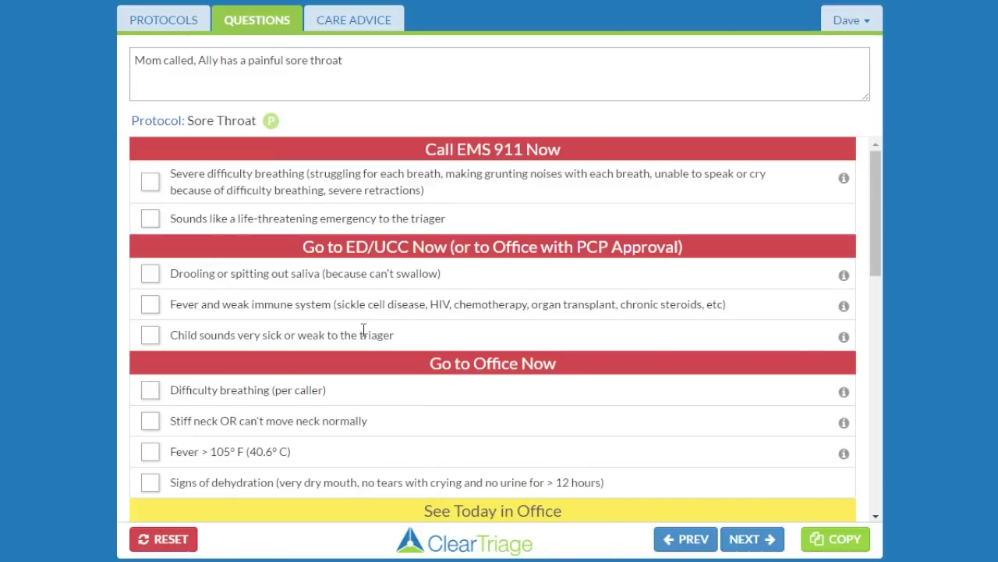
scroll(363, 330, "down", 3)
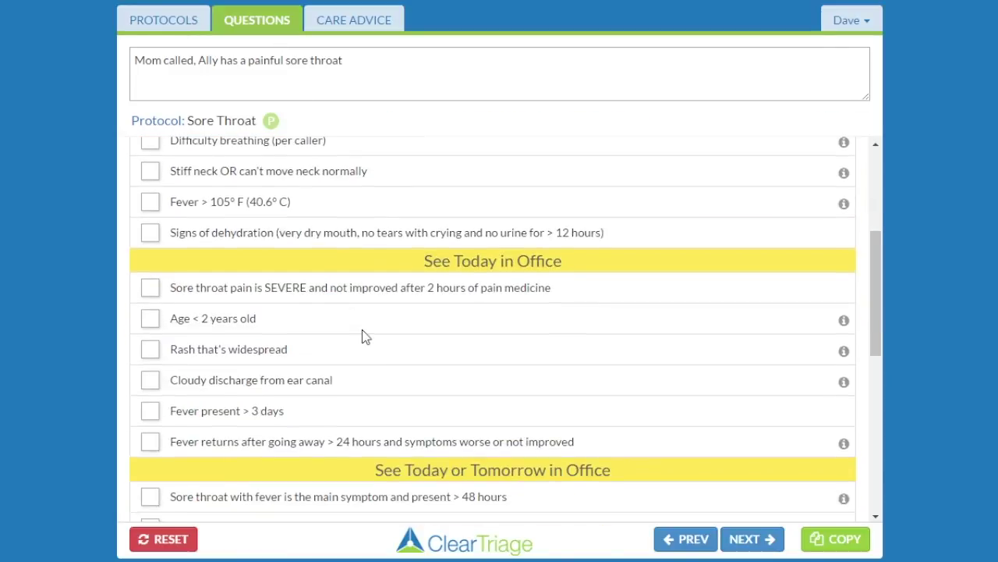
left_click(150, 497)
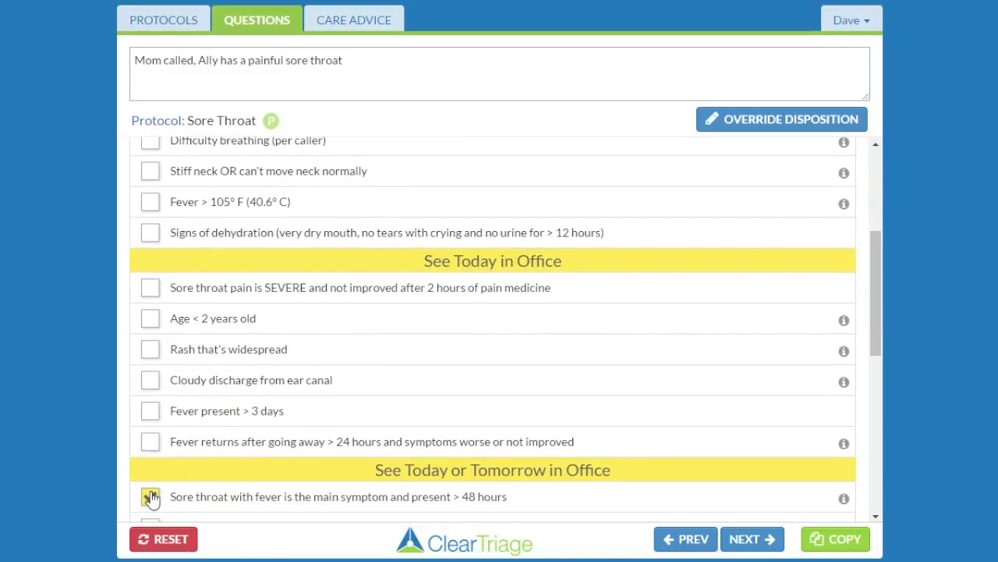
left_click(337, 24)
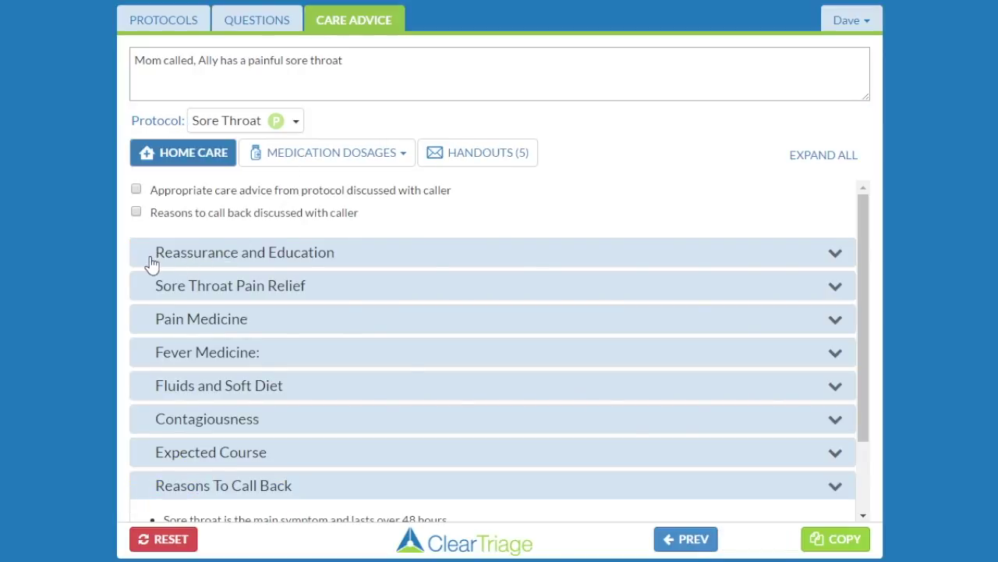
- Confirm care advice and call-back reasons were discussed, then copy the concise call notes
left_click(176, 197)
left_click(175, 219)
left_click(847, 543)
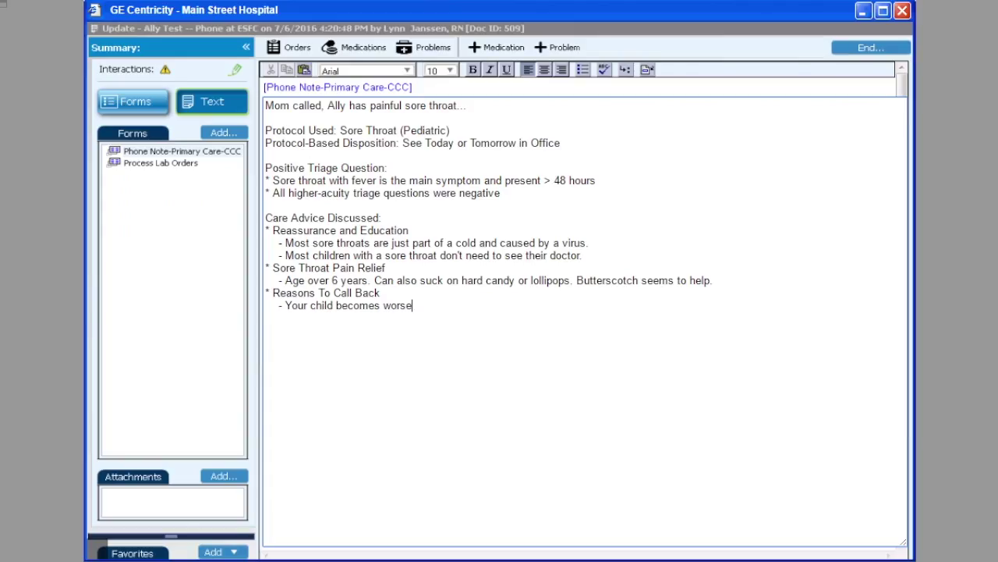
- Delete the phone note's old text and paste in the new ClearTriage call notes
left_click_drag(431, 304, 263, 105)
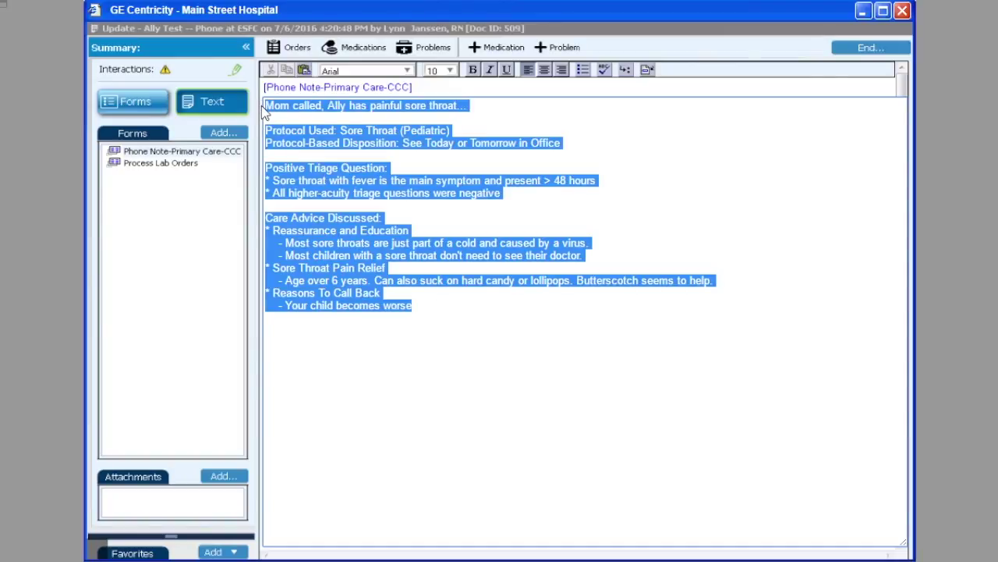
key("Delete")
right_click(315, 123)
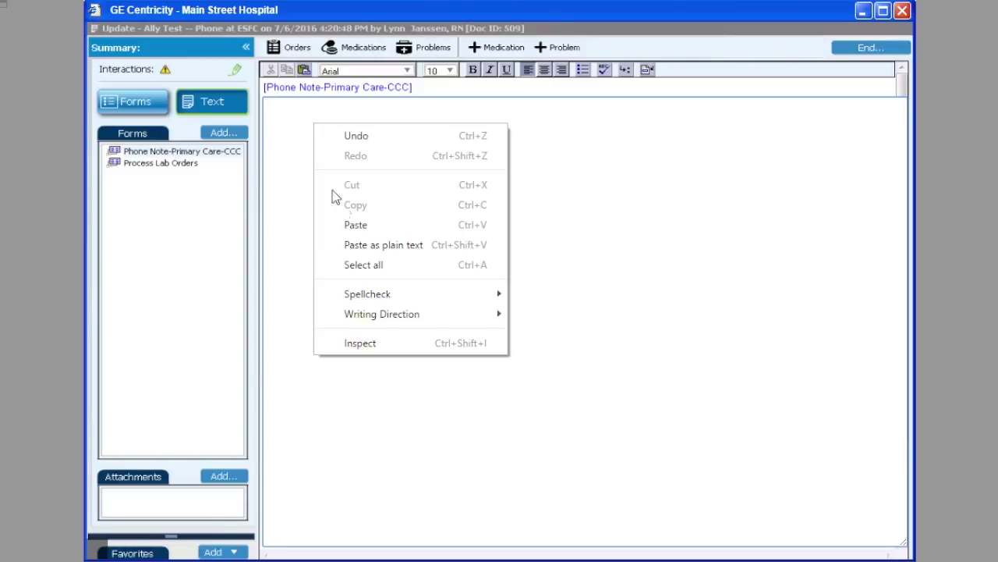
left_click(356, 226)
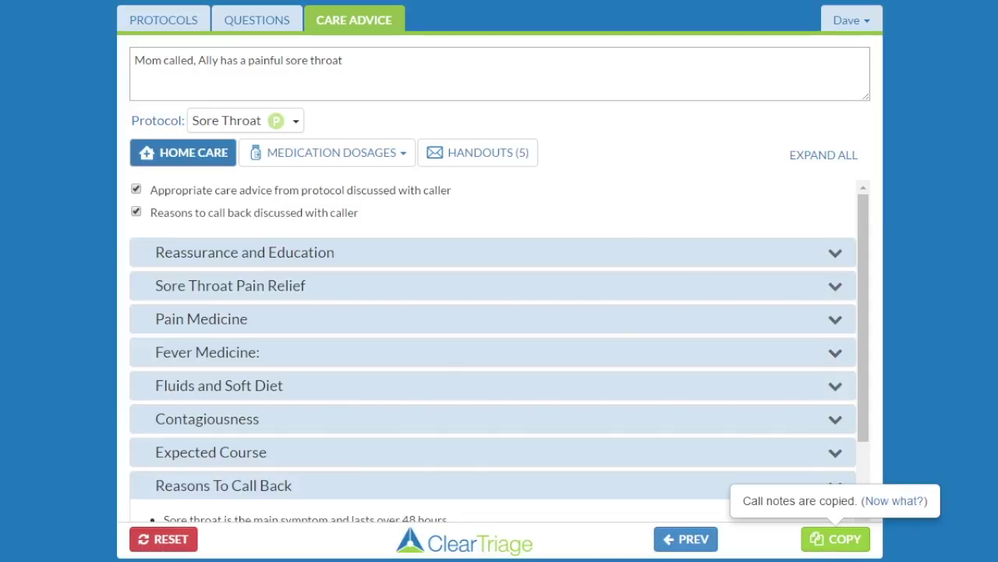
- Return to the Sore Throat triage questions page
left_click(243, 22)
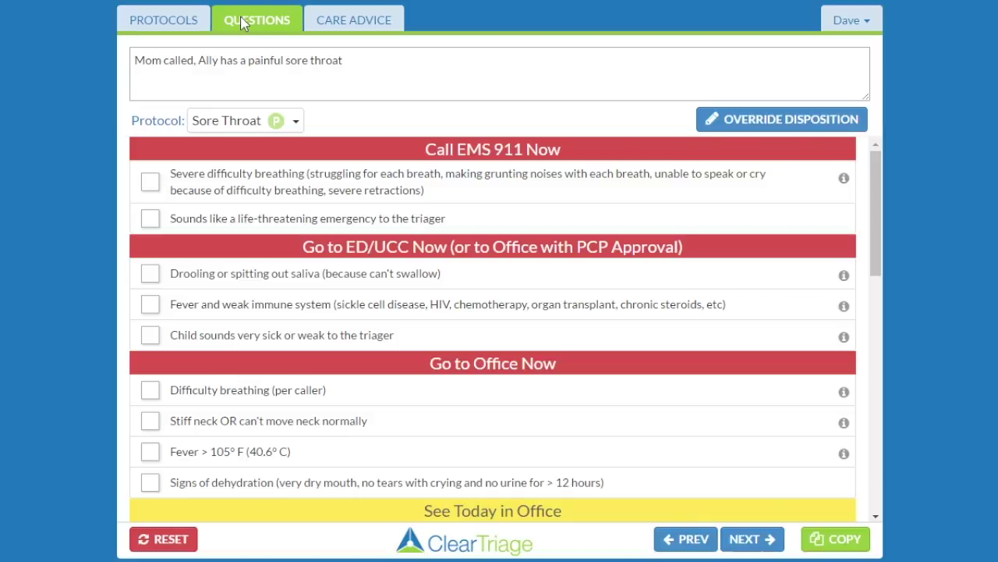
- Go to Account Settings and sign in with the administrator e-mail and password
left_click(852, 23)
left_click(831, 76)
left_click(716, 117)
left_click(498, 178)
key("Tab")
type("*********")
left_click(515, 293)
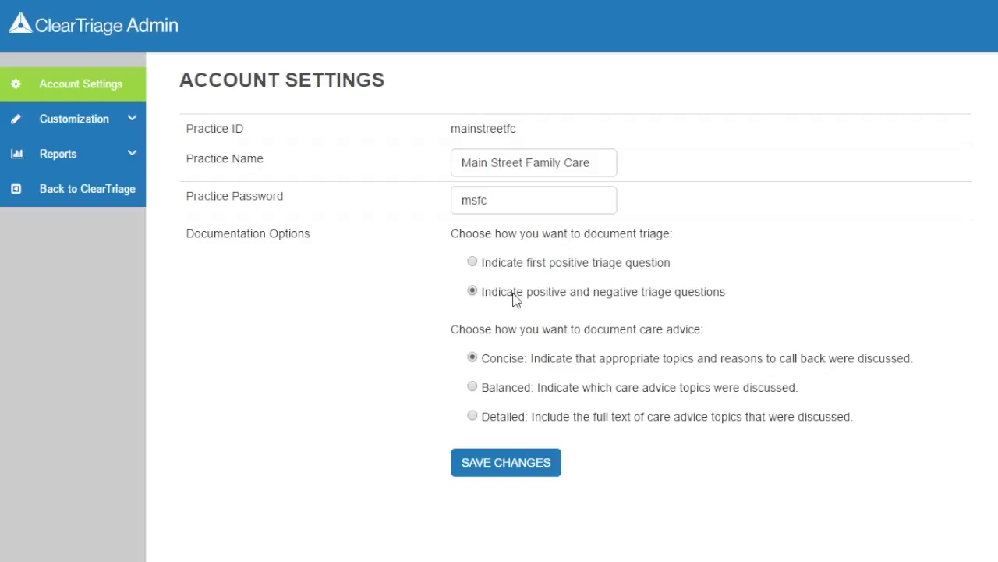
- Set care advice documentation to Balanced and save the account settings
left_click(507, 390)
left_click(513, 462)
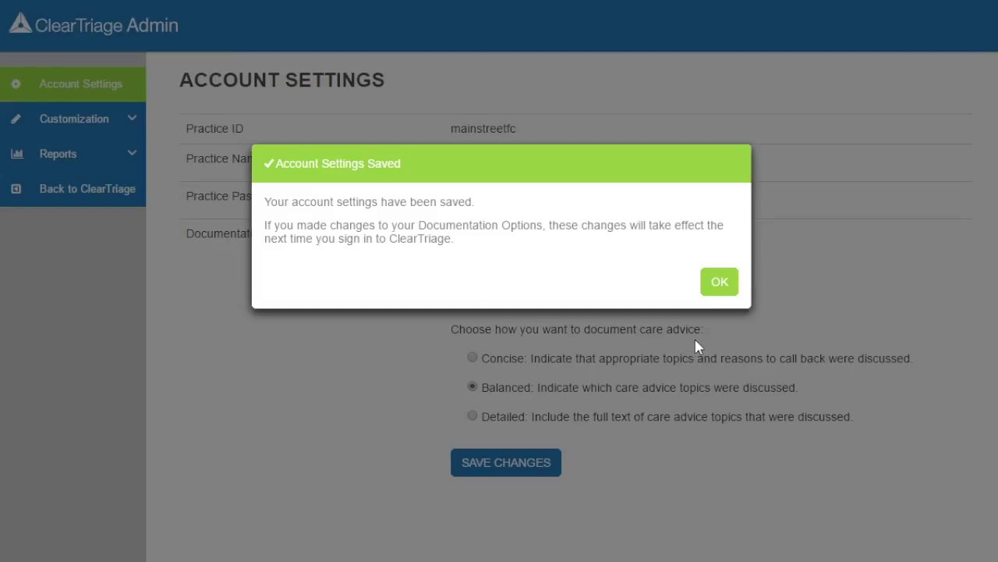
left_click(717, 285)
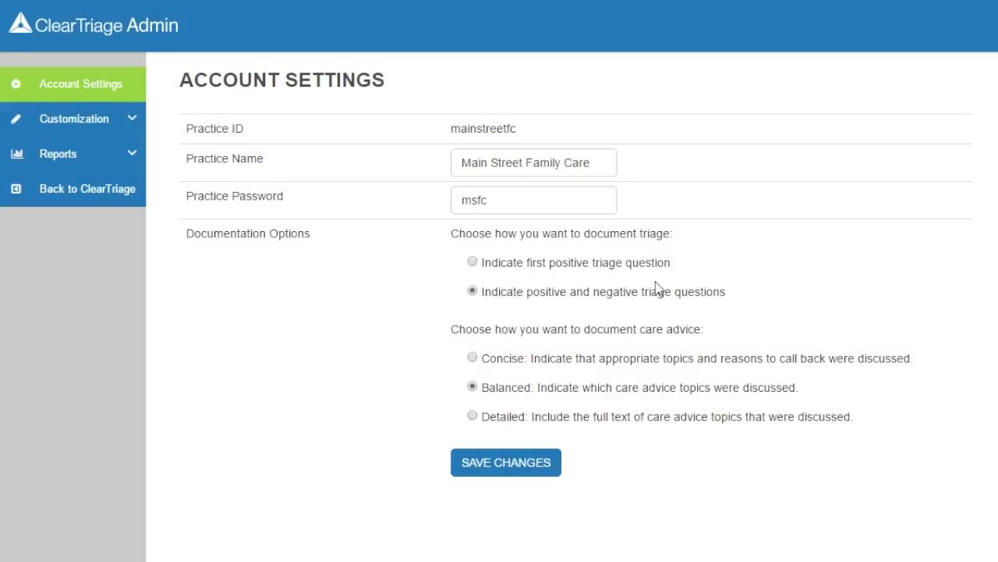
- Return to ClearTriage, sign out, and sign back in with the practice password
left_click(101, 195)
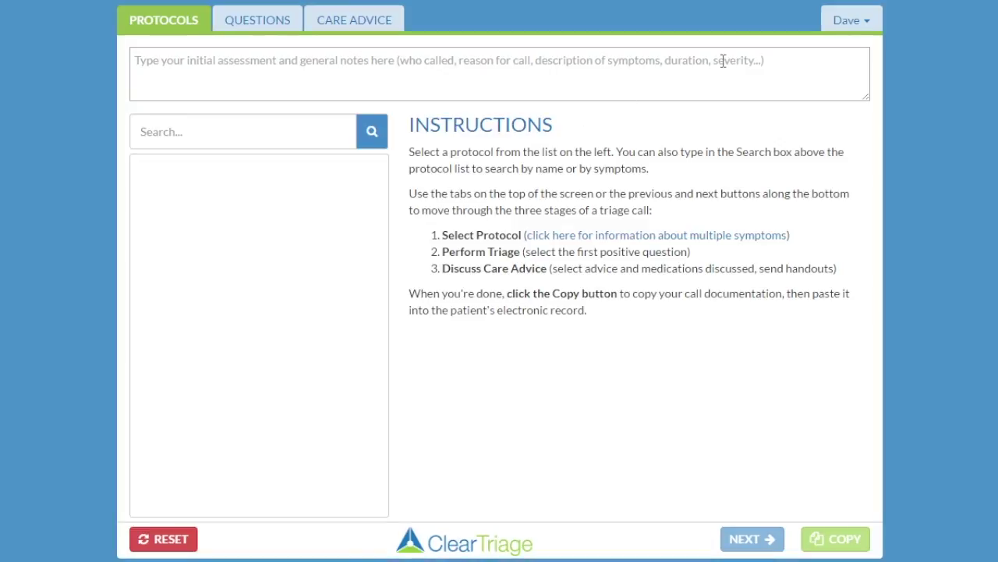
left_click(866, 20)
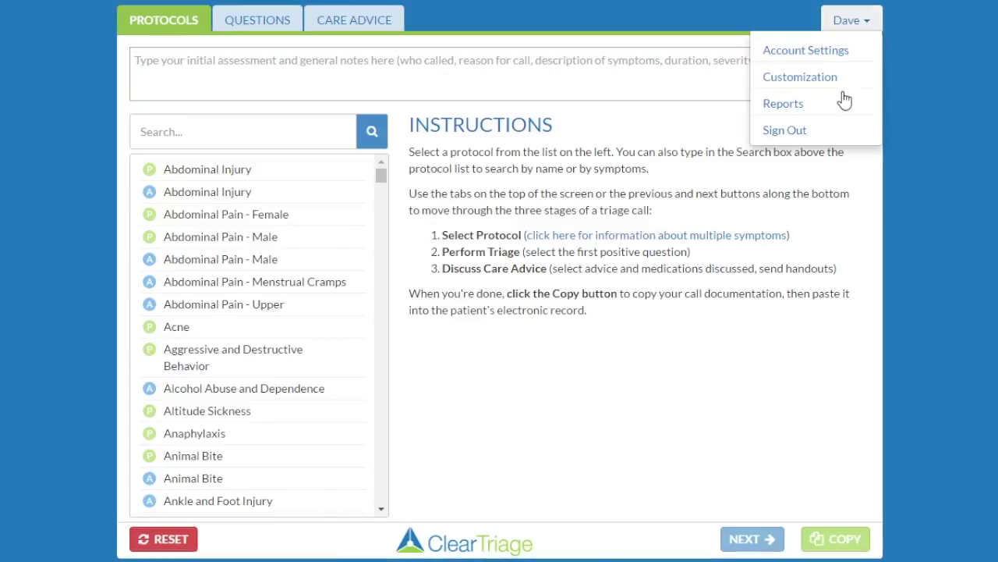
left_click(866, 129)
left_click(610, 194)
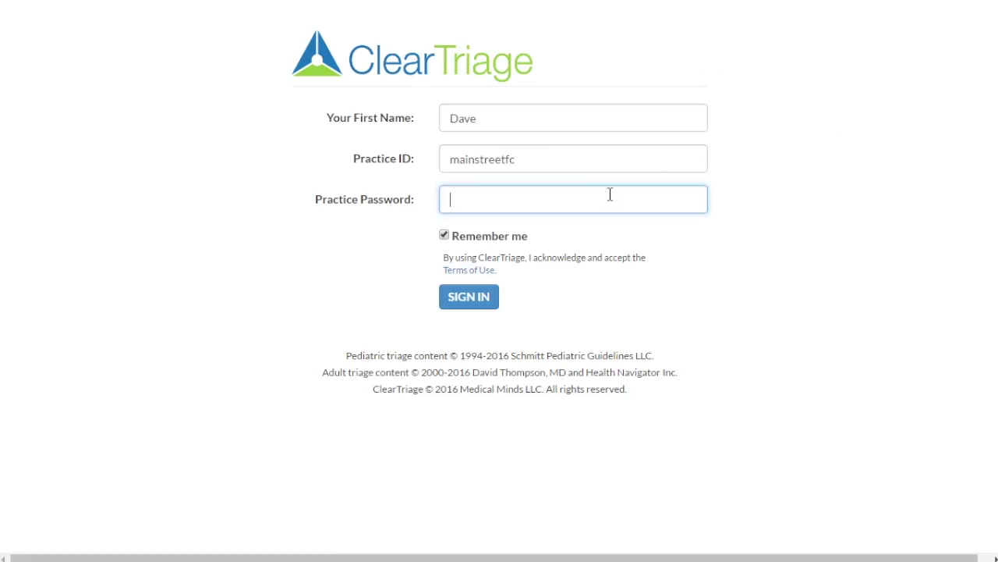
type("****")
left_click(468, 296)
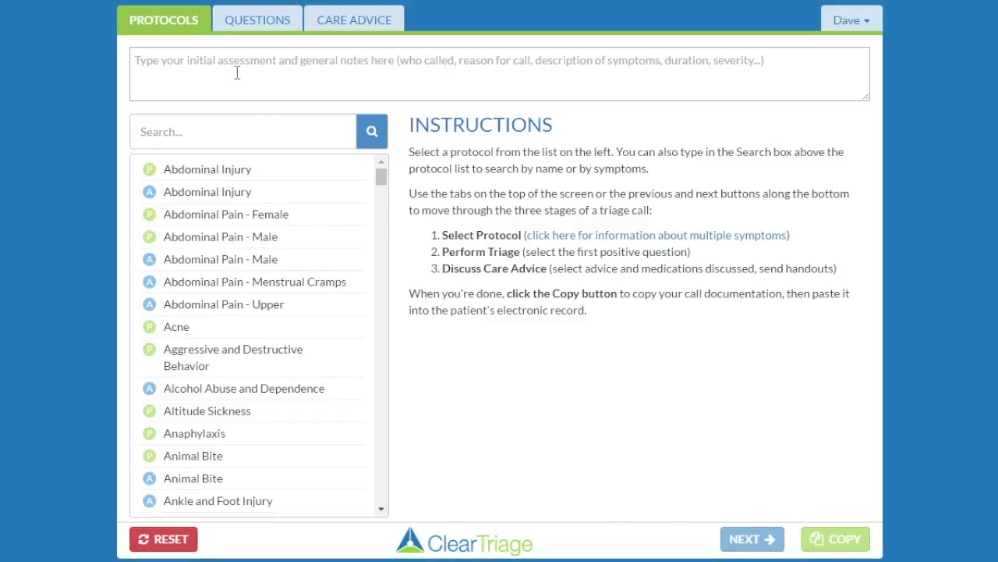
- Enter the call note 'Mom called, Ally has painful sore throat' and focus the protocol search
left_click(237, 72)
type("Mom called, Ally has painful sore")
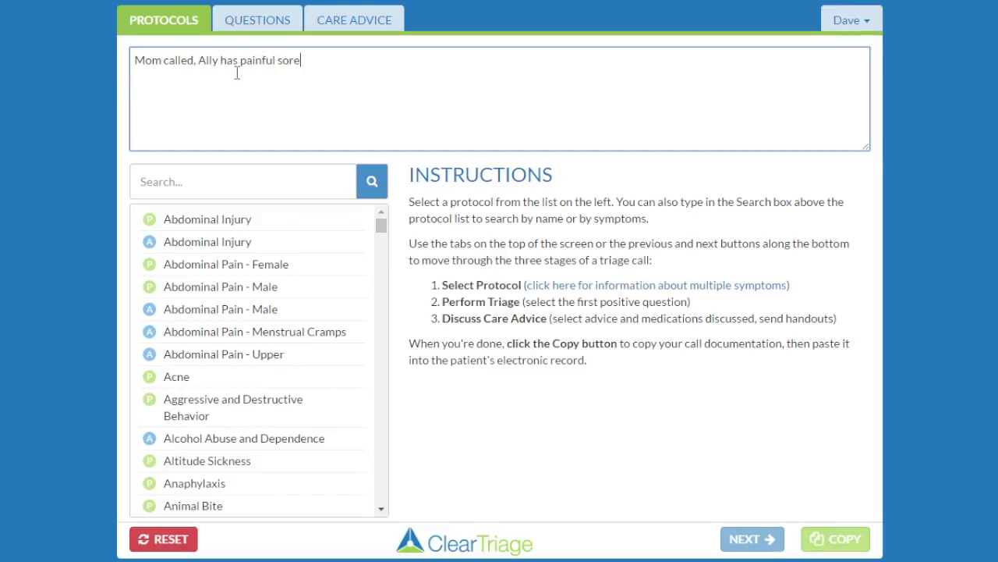
type(" throat")
left_click(195, 181)
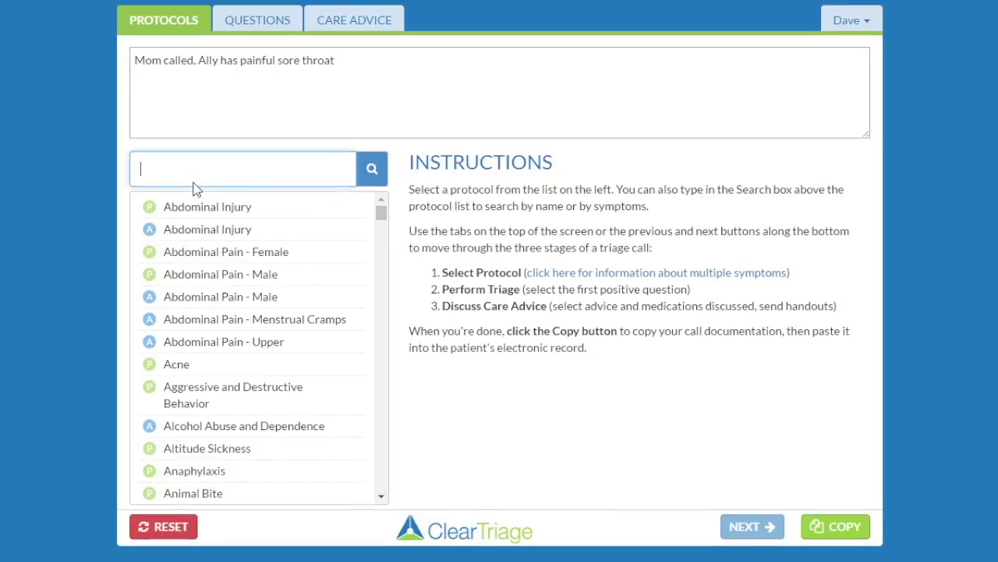
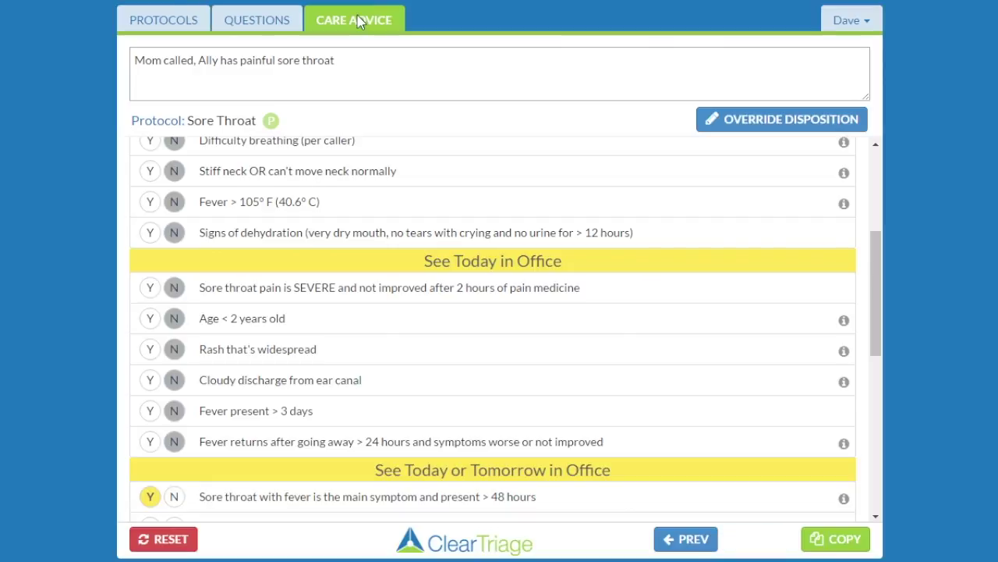
- Include Reassurance and Education, Sore Throat Pain Relief, Contagiousness and Expected Course care advice
left_click(154, 198)
left_click(152, 232)
left_click(152, 376)
left_click(151, 412)
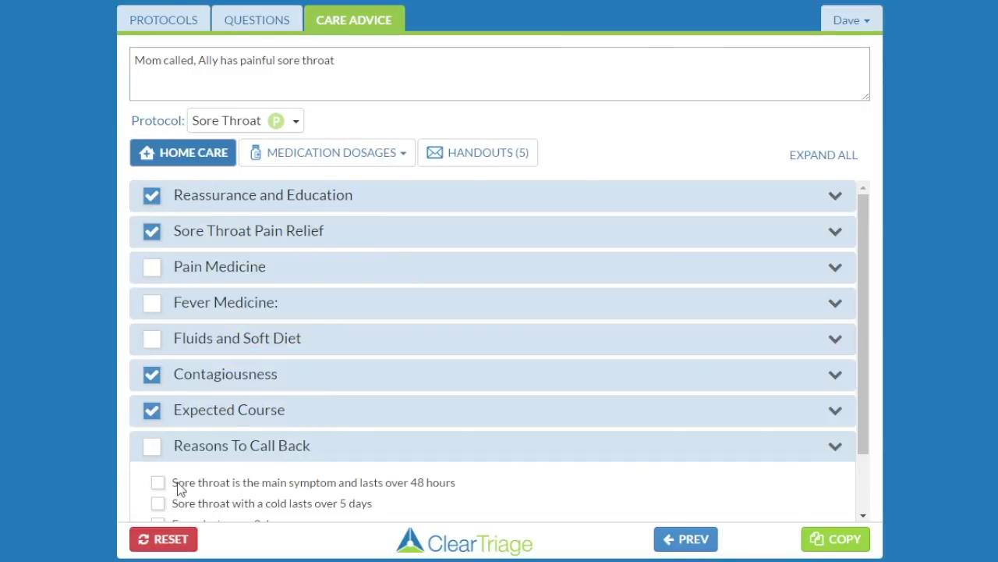
- Add 'Your child becomes worse' as the call-back reason and copy the call notes
scroll(149, 483, "down", 1)
left_click(158, 472)
left_click(828, 540)
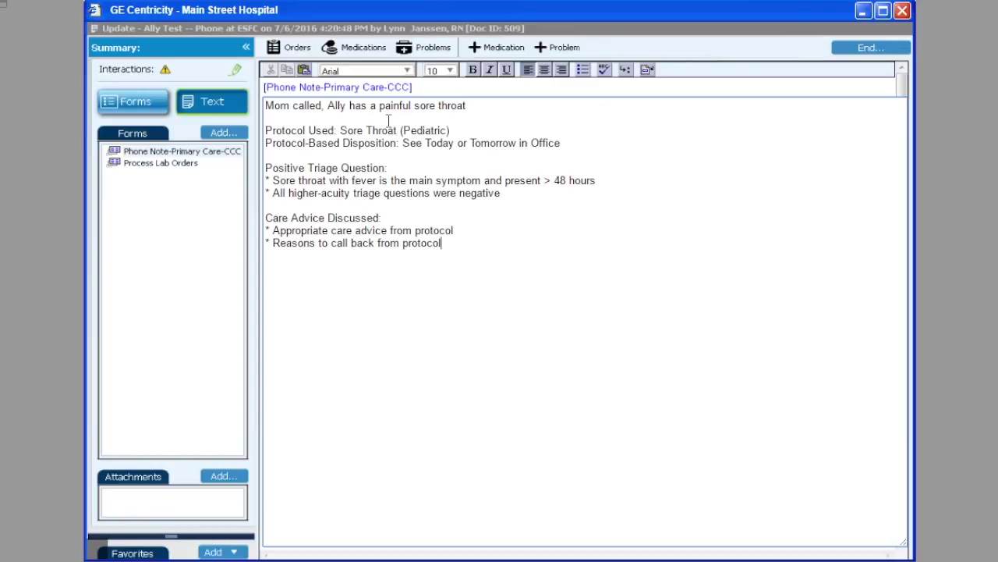
- Delete all existing phone note text and paste in the copied ClearTriage call notes
left_click_drag(467, 242, 267, 102)
key("Delete")
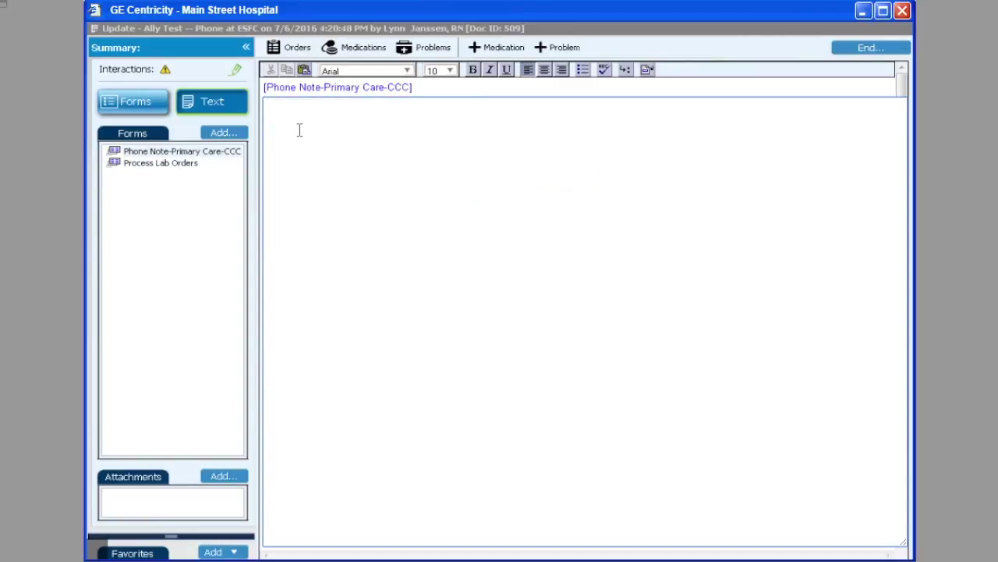
right_click(299, 129)
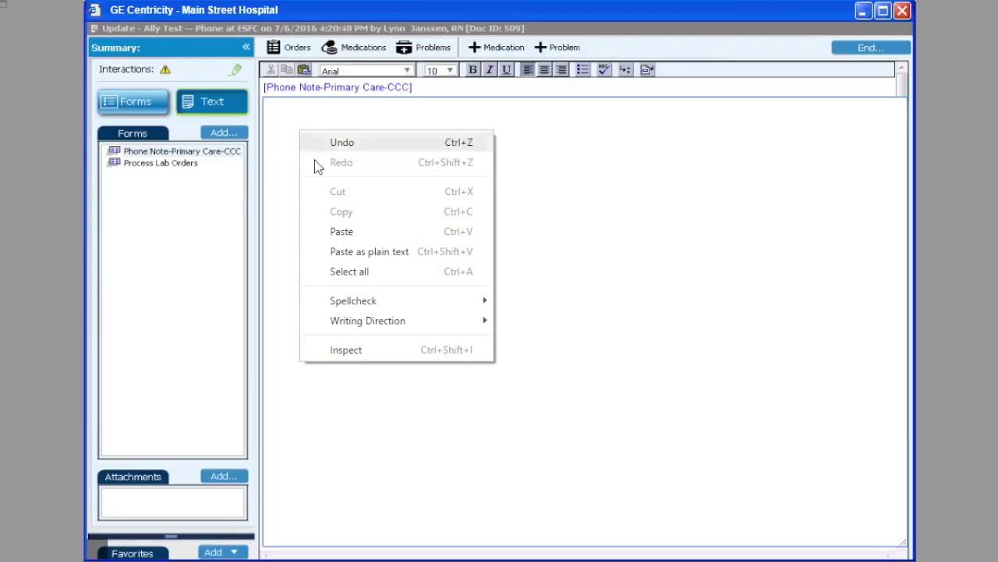
left_click(350, 228)
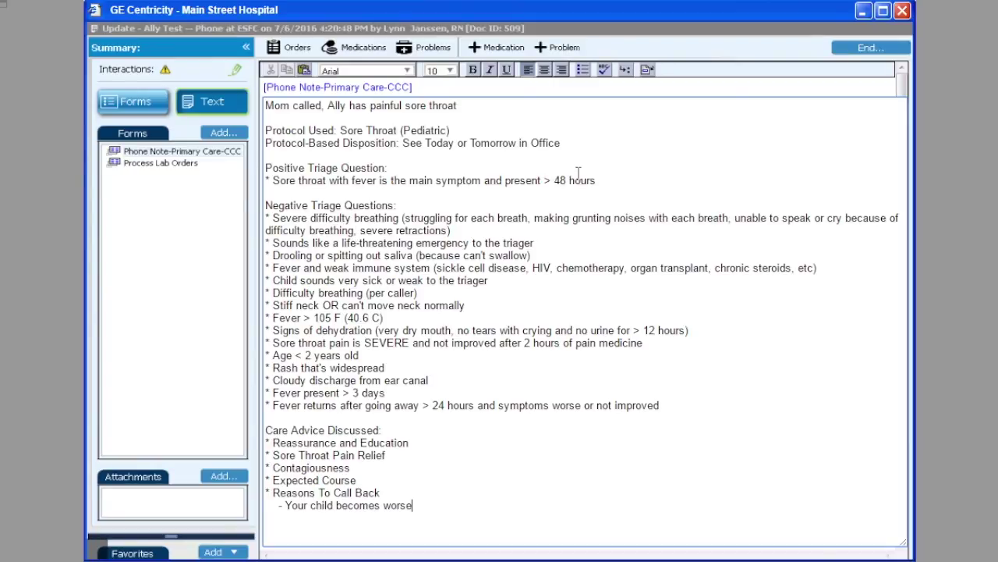